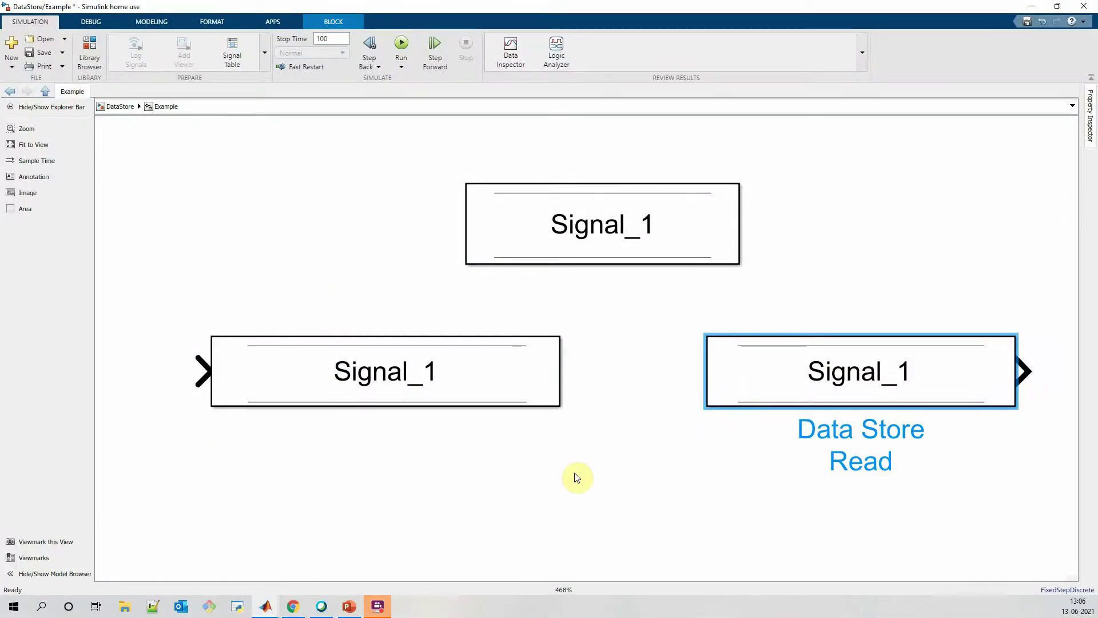
Step: Inspect the Signal_1 Data Store Memory, Write and Read blocks to identify each block type
{"action": "left_click", "coordinate": [583, 238]}
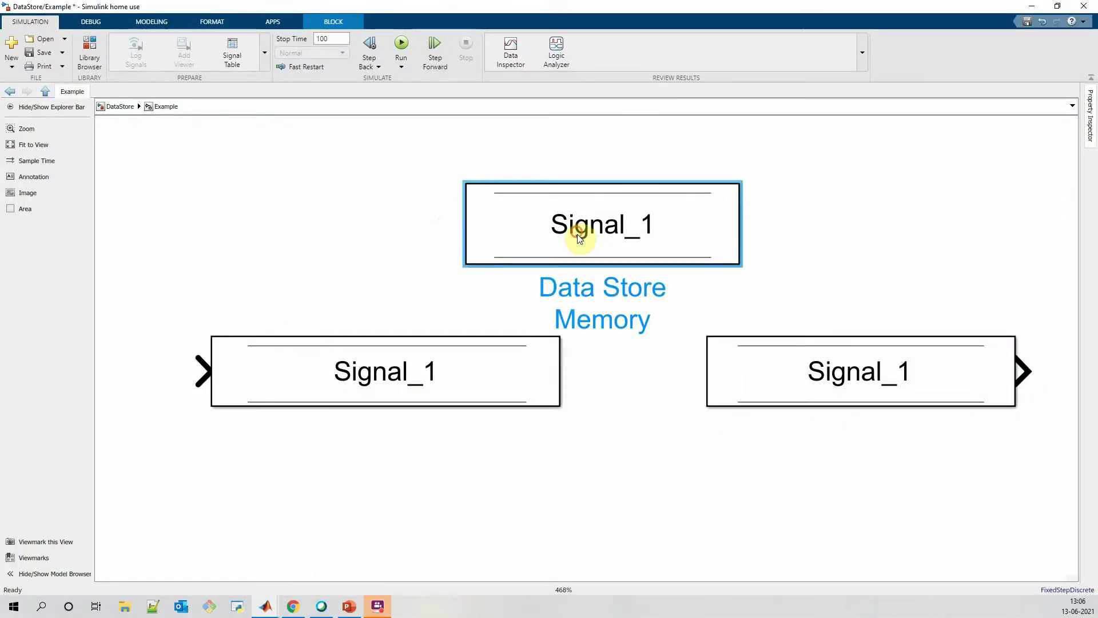
{"action": "left_click", "coordinate": [350, 396]}
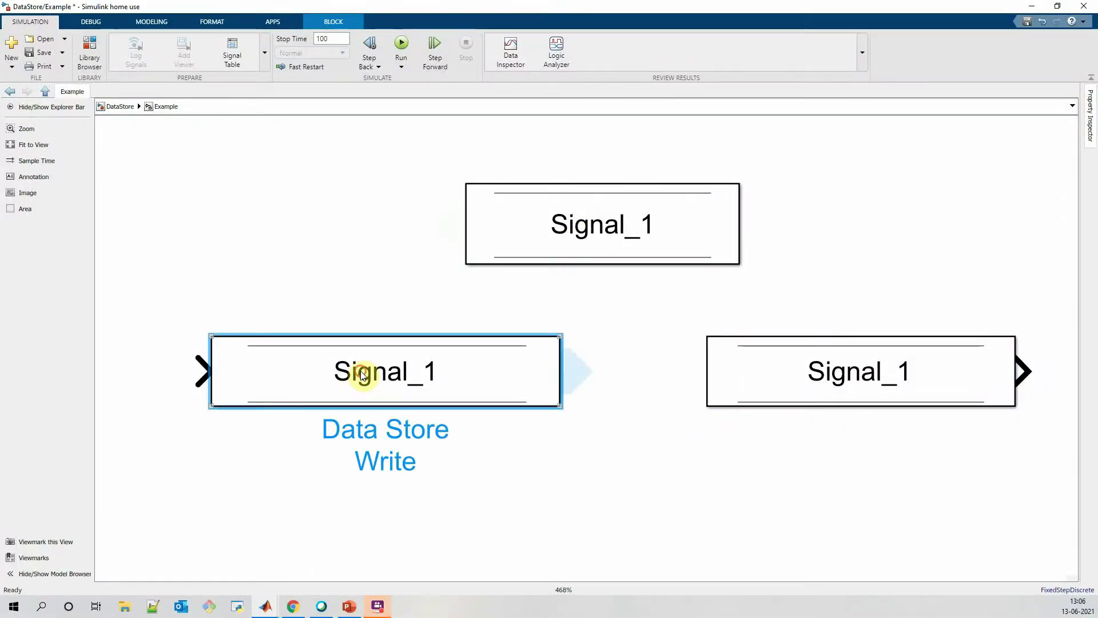
{"action": "left_click", "coordinate": [852, 387]}
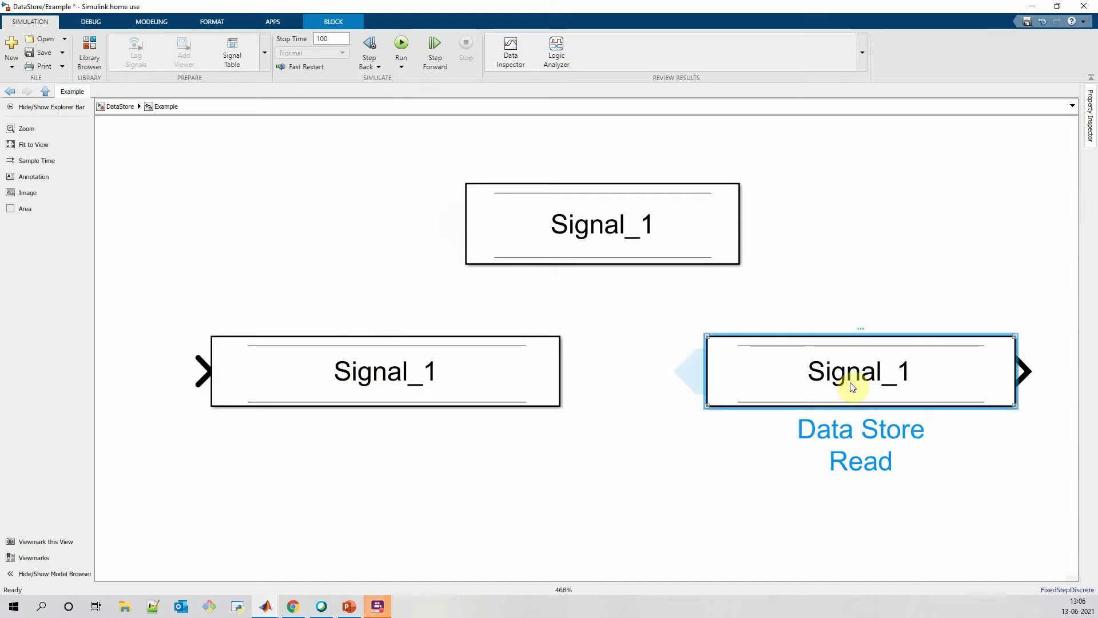
{"action": "left_click", "coordinate": [367, 382]}
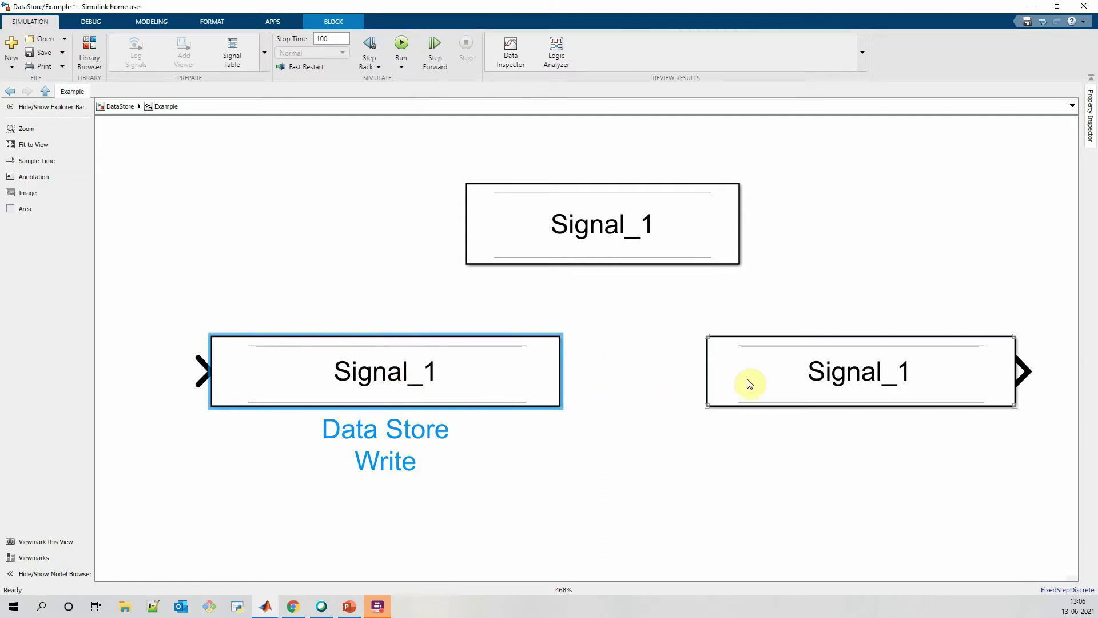
{"action": "left_click", "coordinate": [791, 376]}
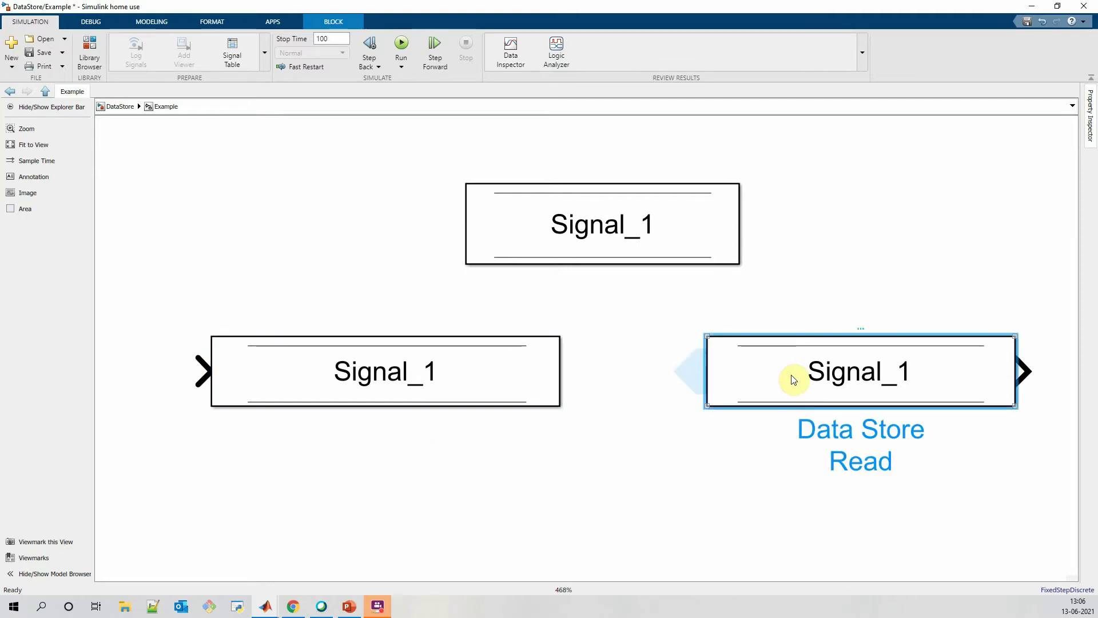
{"action": "left_click", "coordinate": [396, 379]}
{"action": "left_click", "coordinate": [858, 371]}
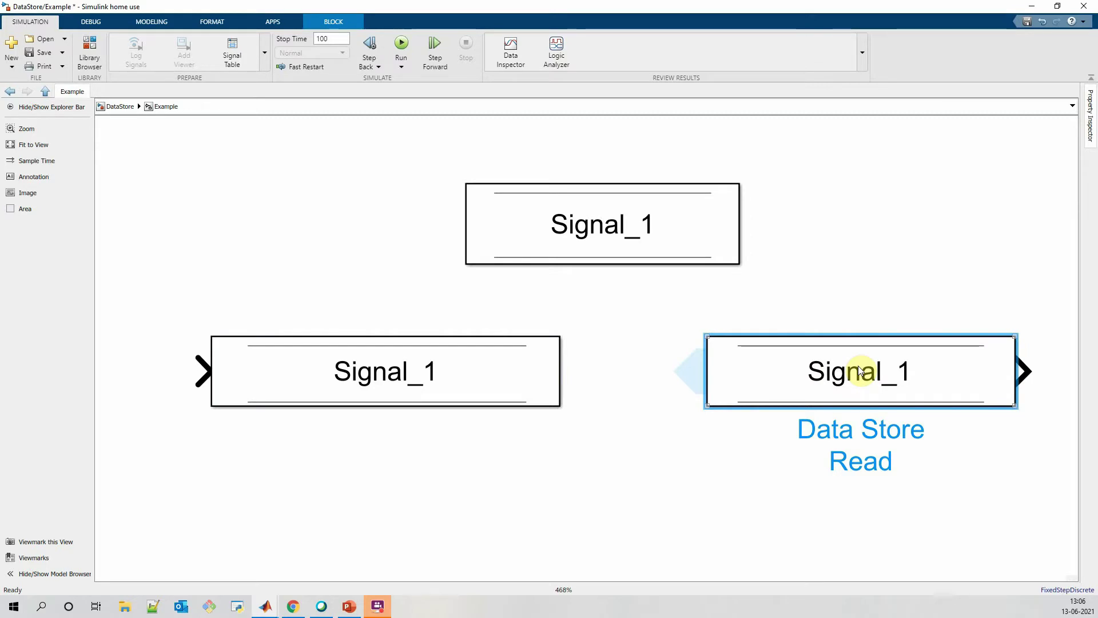
Step: Nudge the Signal_1 Data Store Memory block slightly upward above the write and read blocks
{"action": "left_click", "coordinate": [615, 222]}
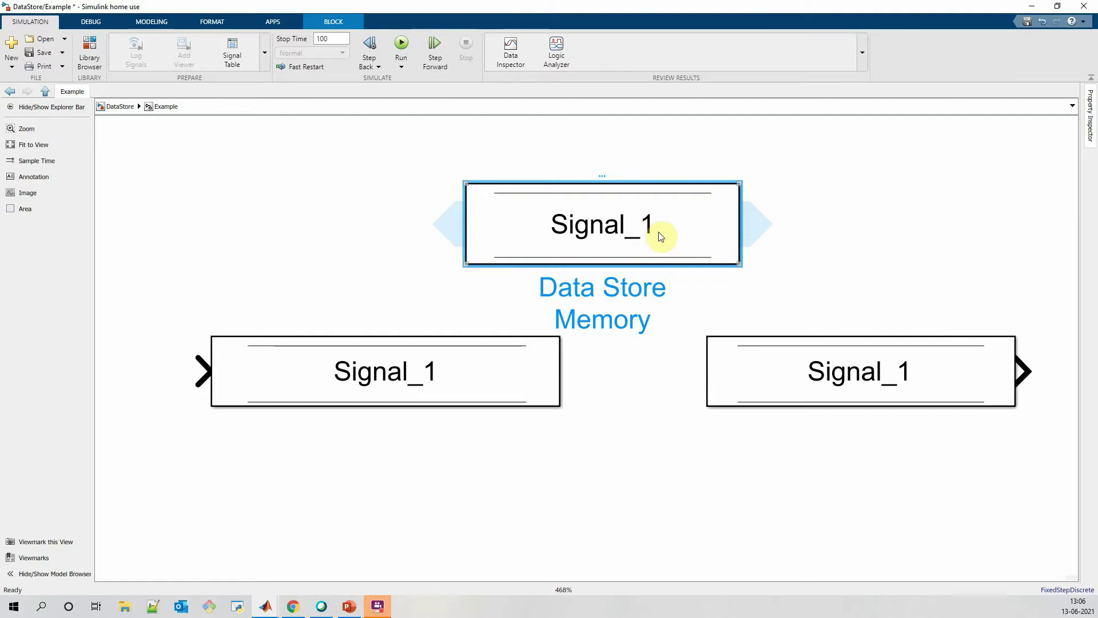
{"action": "left_click_drag", "start_coordinate": [661, 236], "coordinate": [646, 223]}
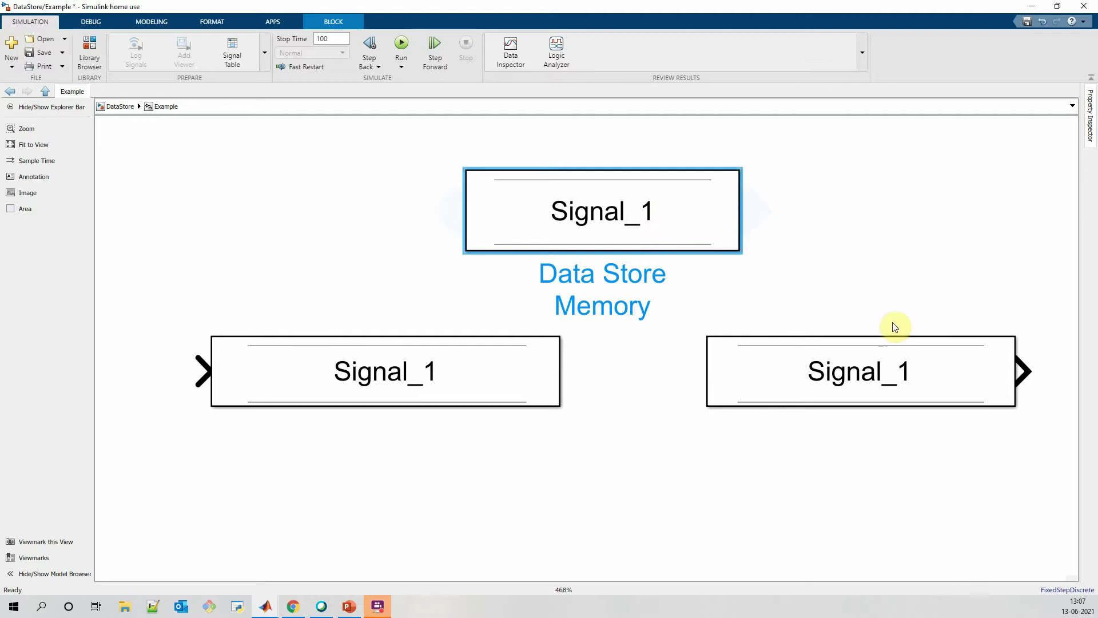
{"action": "left_click", "coordinate": [939, 376]}
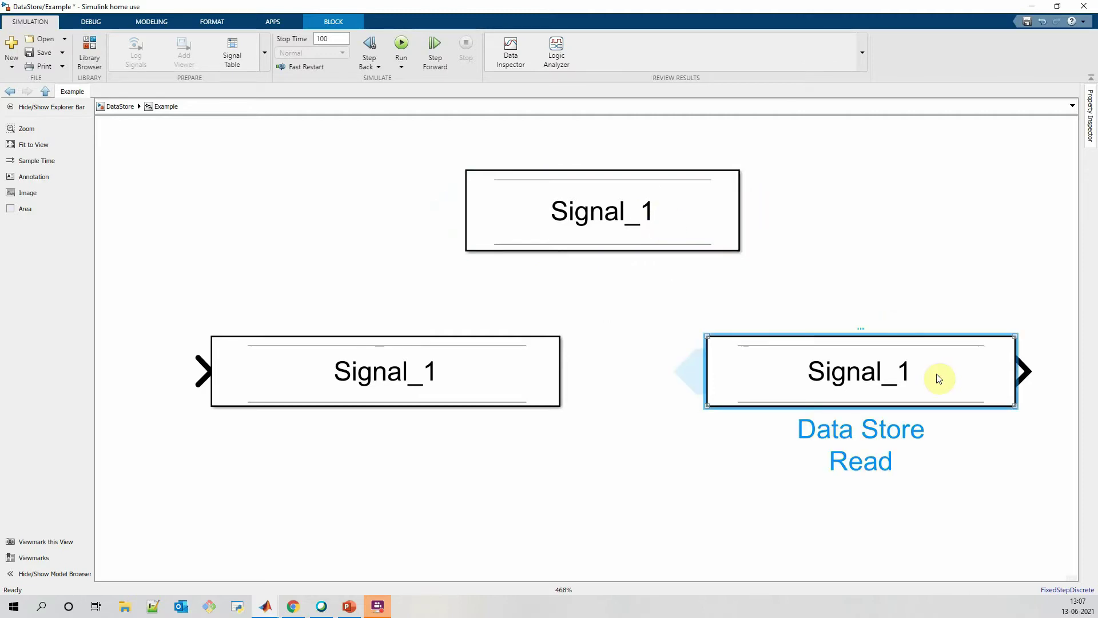
{"action": "left_click", "coordinate": [343, 364]}
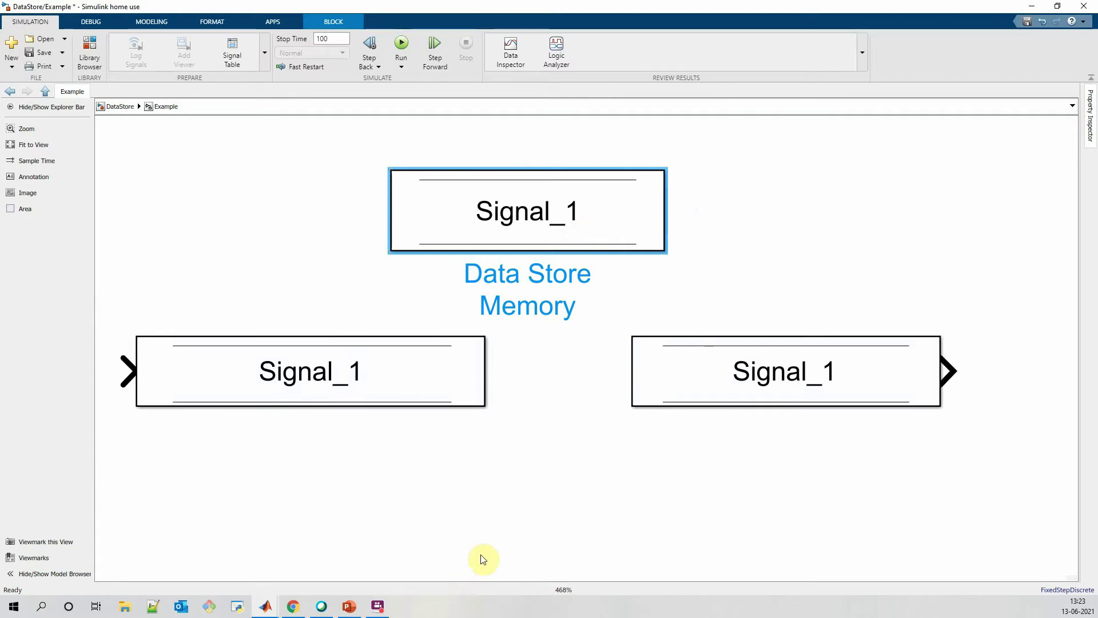
Step: Select the Signal_1 write and read blocks together, then the Data Store Memory block
{"action": "left_click_drag", "start_coordinate": [146, 320], "coordinate": [841, 429]}
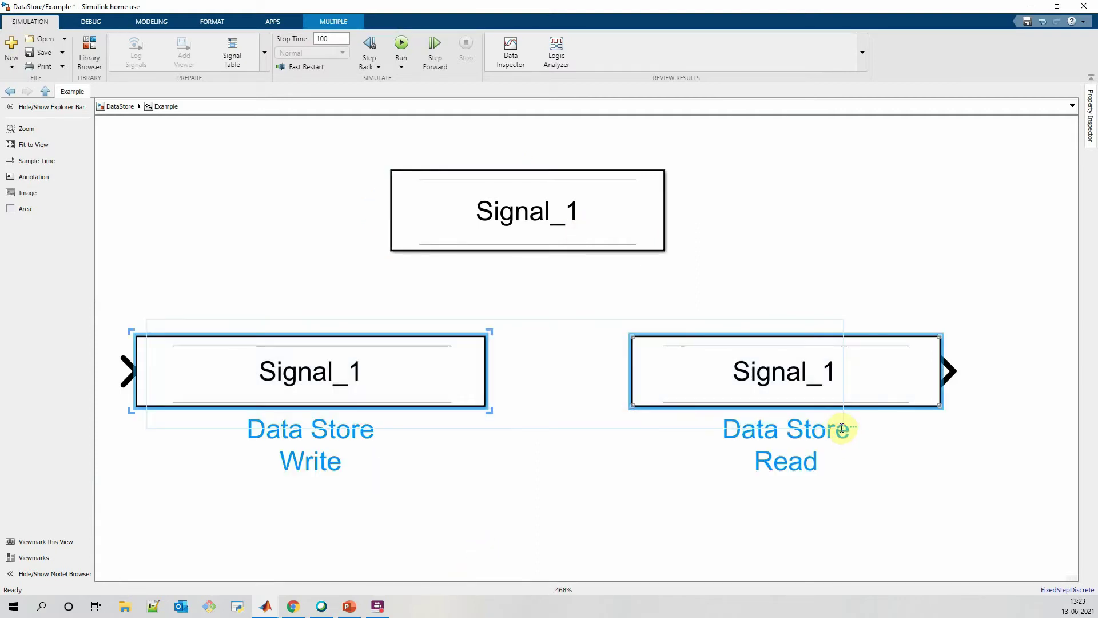
{"action": "left_click", "coordinate": [520, 222]}
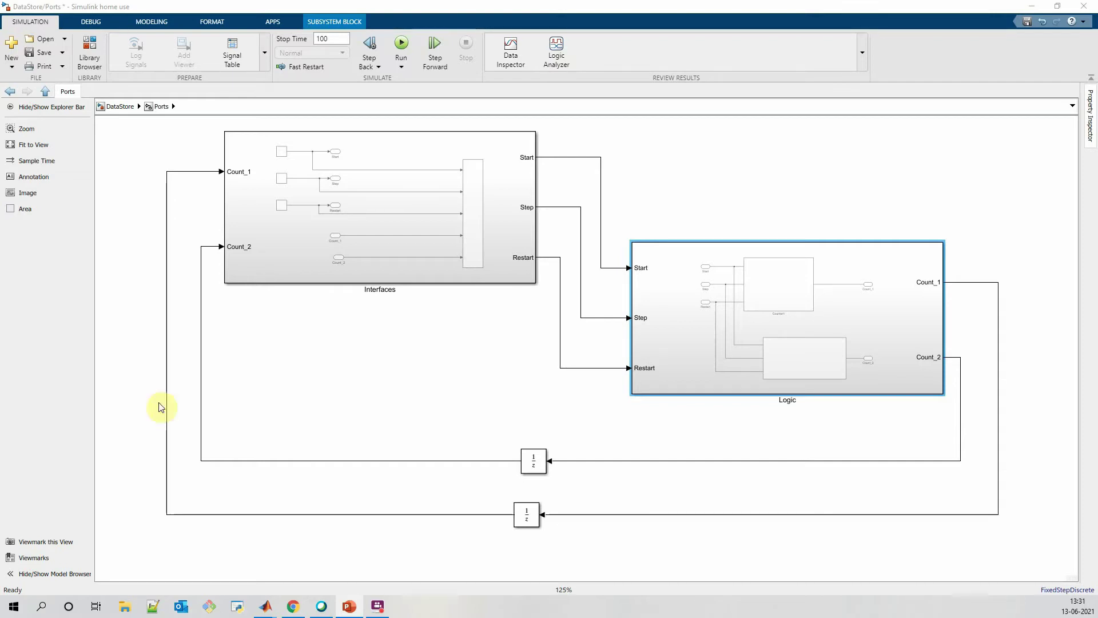
{"action": "double_click", "coordinate": [327, 187]}
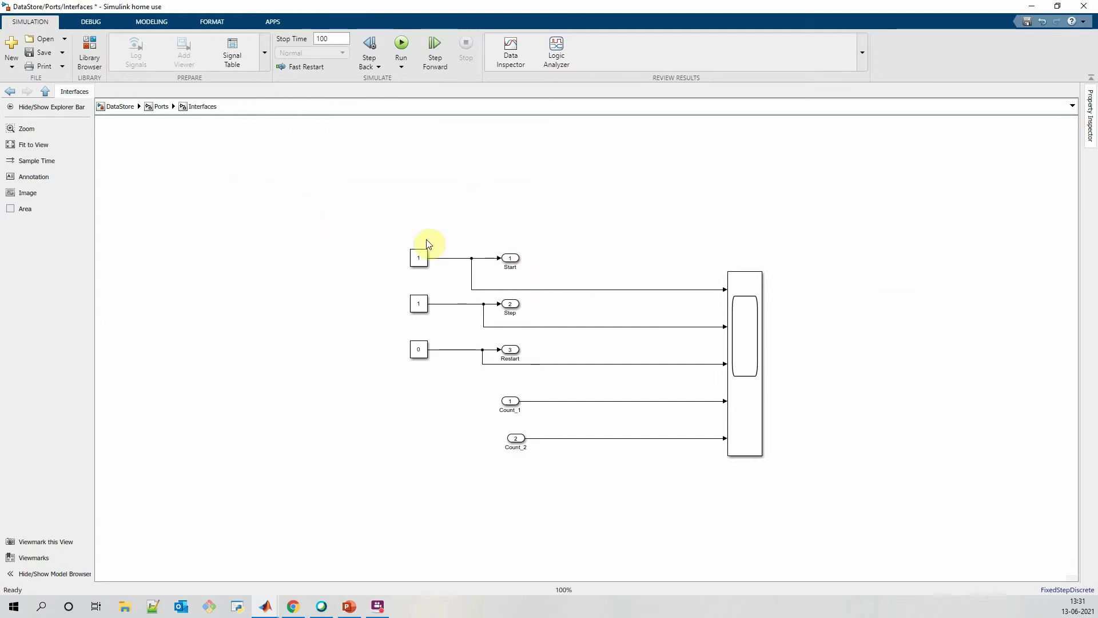
{"action": "left_click_drag", "start_coordinate": [395, 228], "coordinate": [437, 375]}
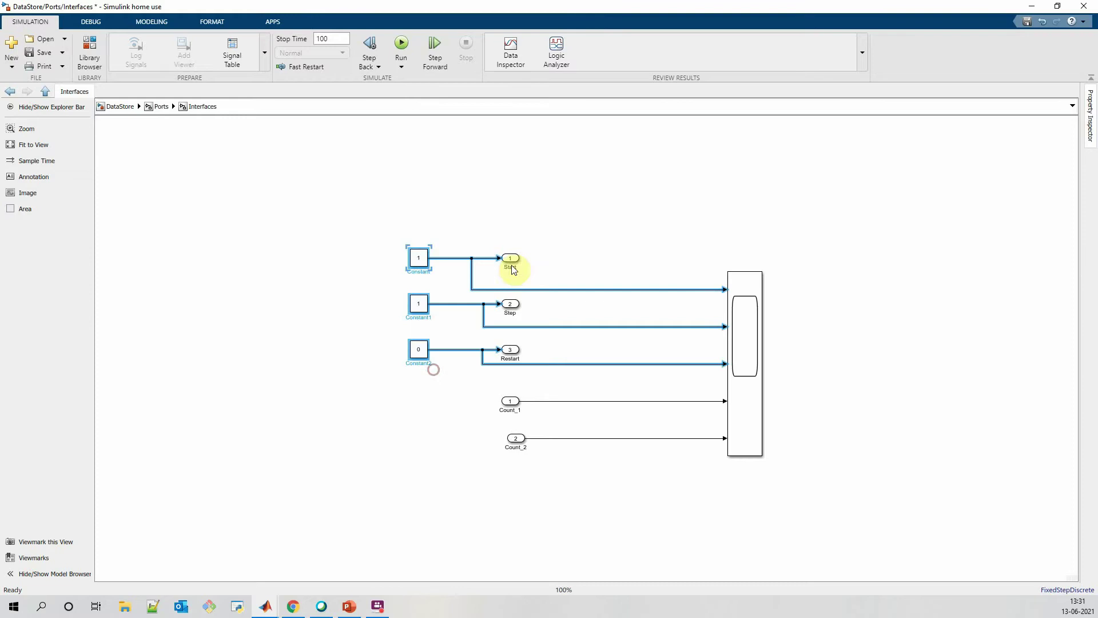
{"action": "left_click", "coordinate": [157, 106]}
{"action": "double_click", "coordinate": [722, 277]}
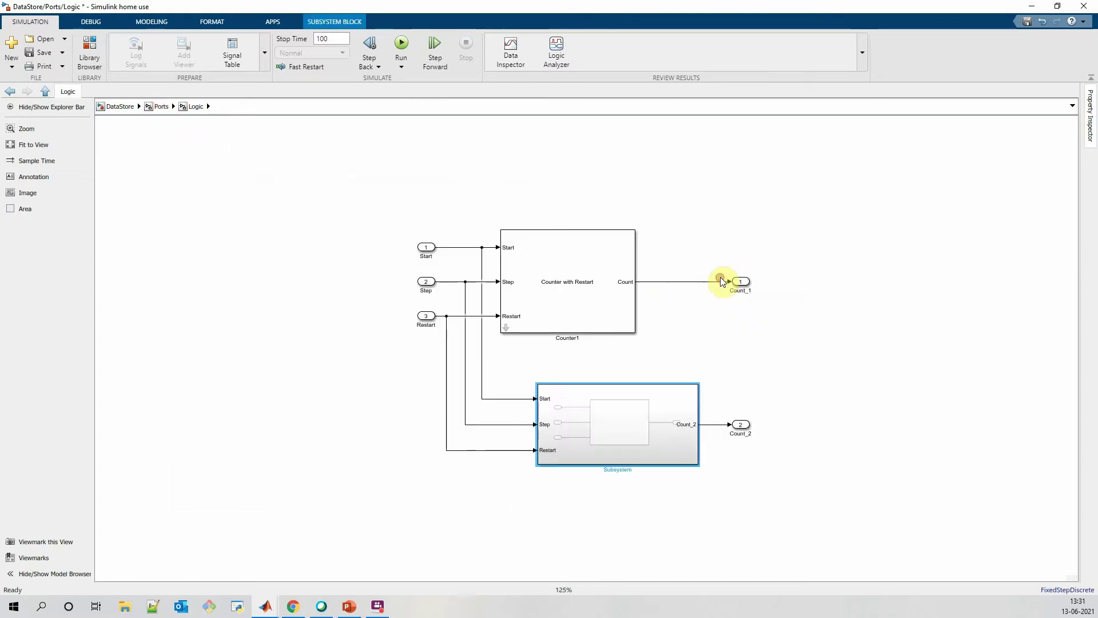
{"action": "left_click_drag", "start_coordinate": [398, 219], "coordinate": [437, 343]}
{"action": "left_click", "coordinate": [614, 326], "text": "shift"}
{"action": "double_click", "coordinate": [643, 404]}
{"action": "left_click", "coordinate": [195, 107]}
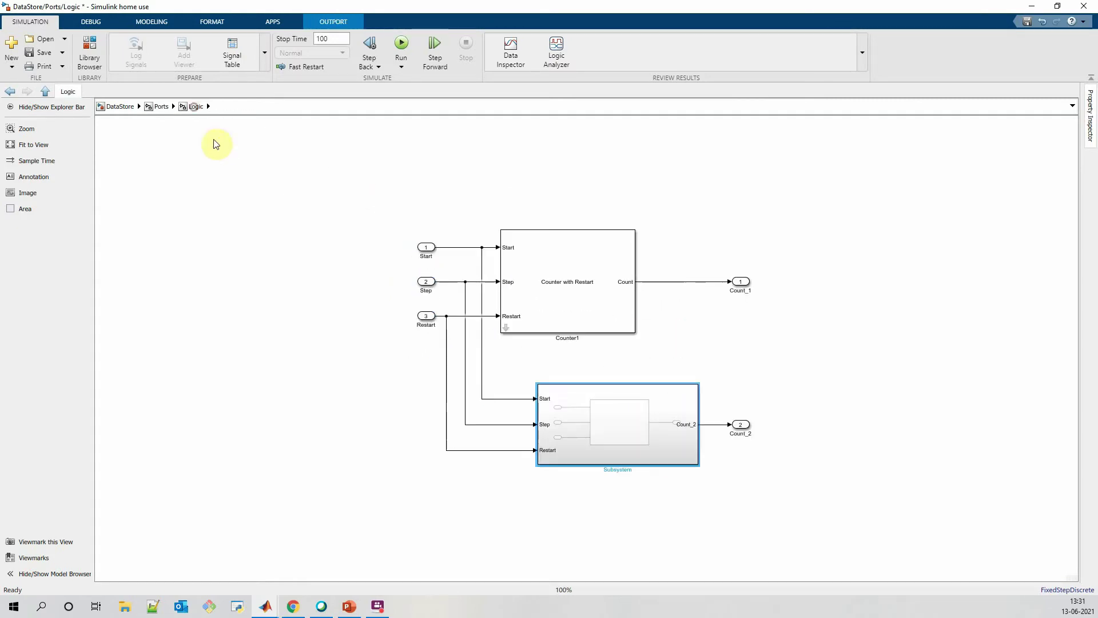
{"action": "left_click", "coordinate": [160, 106]}
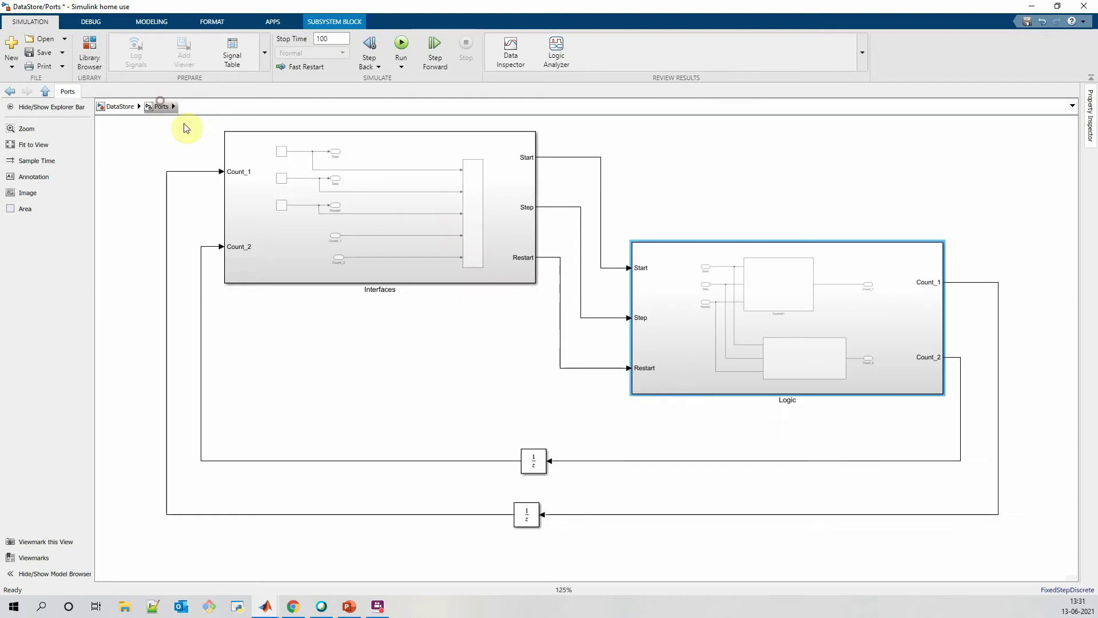
{"action": "double_click", "coordinate": [399, 205]}
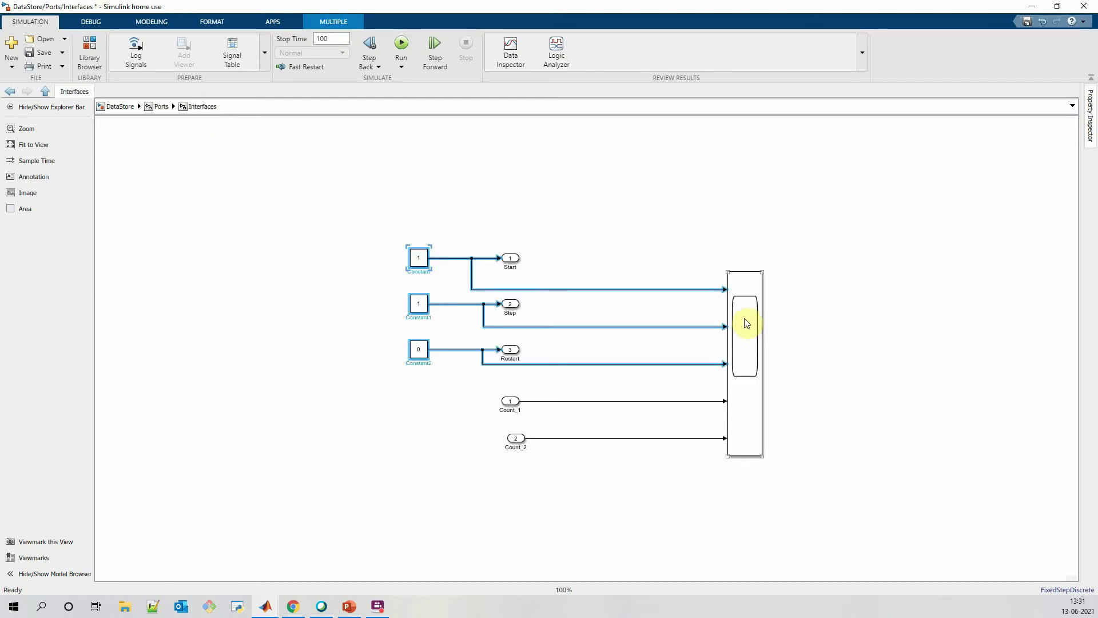
{"action": "left_click", "coordinate": [160, 107]}
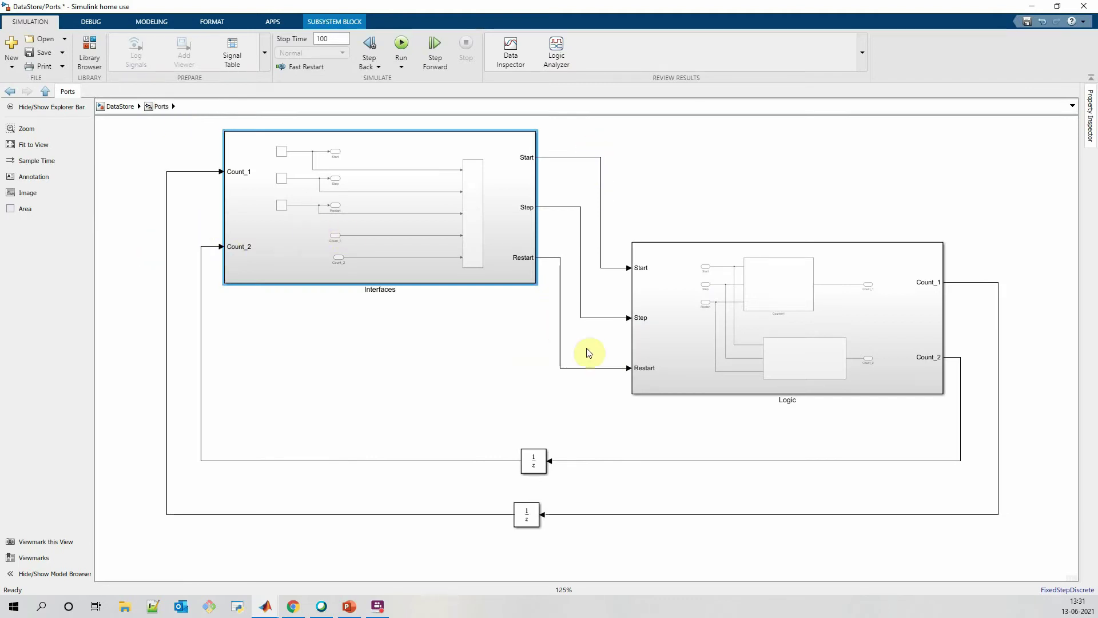
{"action": "left_click_drag", "start_coordinate": [500, 427], "coordinate": [558, 552]}
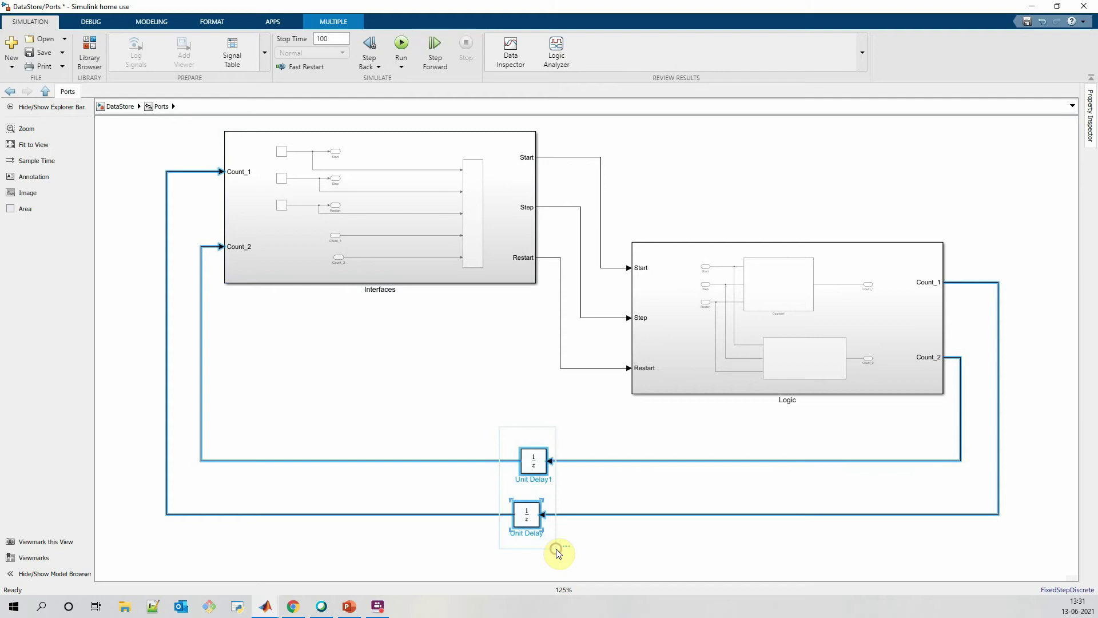
Step: Open the DataStore subsystem and select its five Data Store Memory blocks
{"action": "left_click", "coordinate": [127, 107]}
{"action": "double_click", "coordinate": [613, 279]}
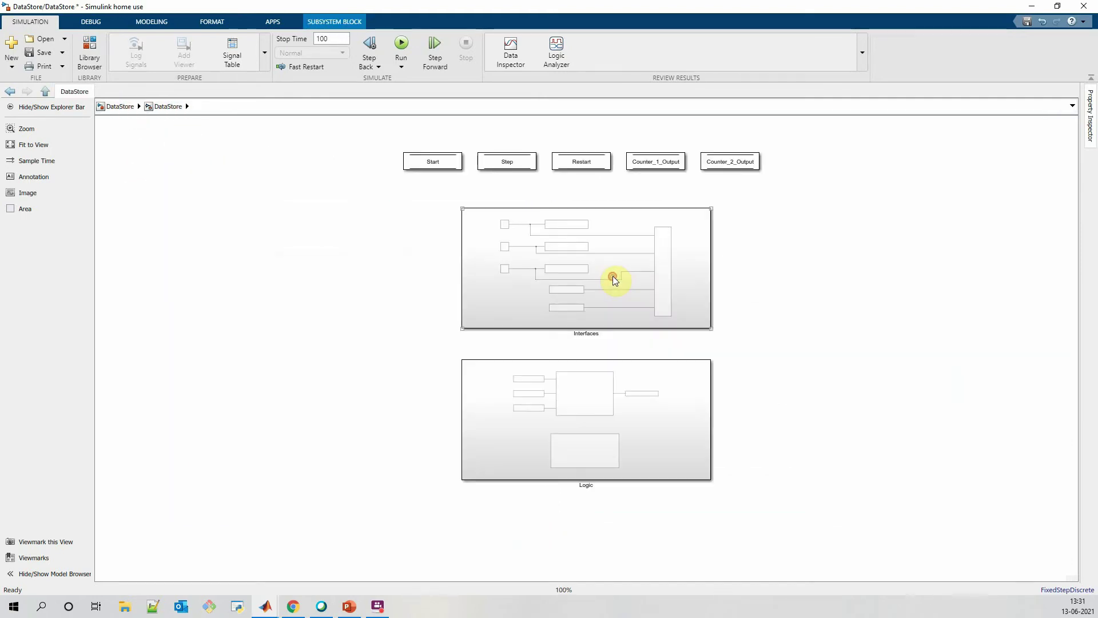
{"action": "left_click_drag", "start_coordinate": [375, 138], "coordinate": [788, 192]}
{"action": "left_click", "coordinate": [422, 217]}
Step: Locate the Start, Step and Restart write blocks in Interfaces and read blocks in Logic
{"action": "double_click", "coordinate": [578, 273]}
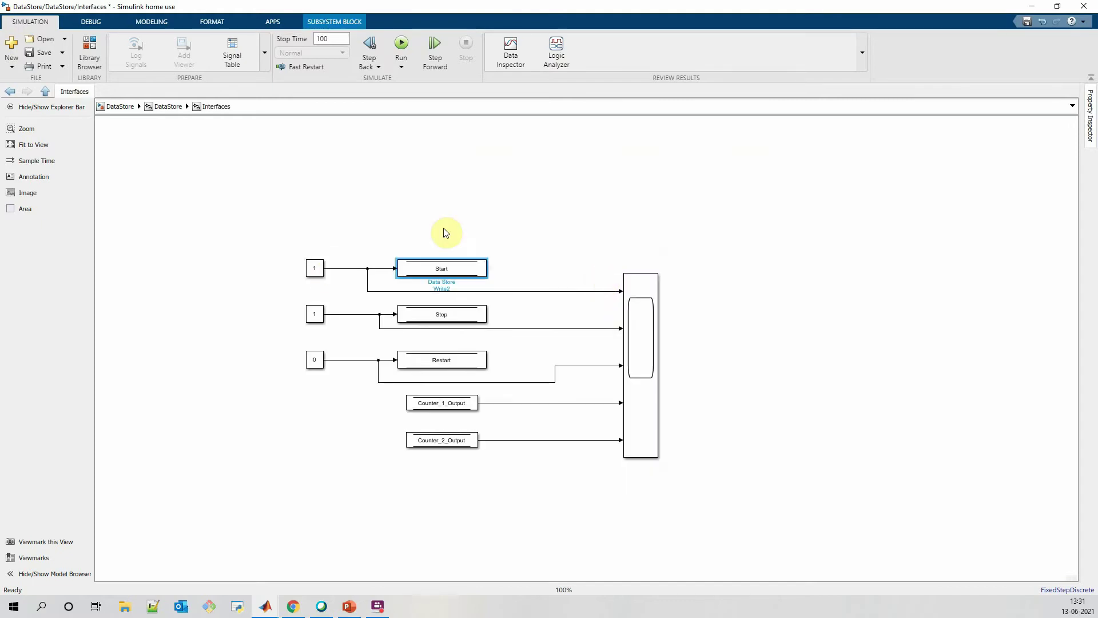
{"action": "left_click_drag", "start_coordinate": [438, 235], "coordinate": [448, 367]}
{"action": "left_click", "coordinate": [169, 106]}
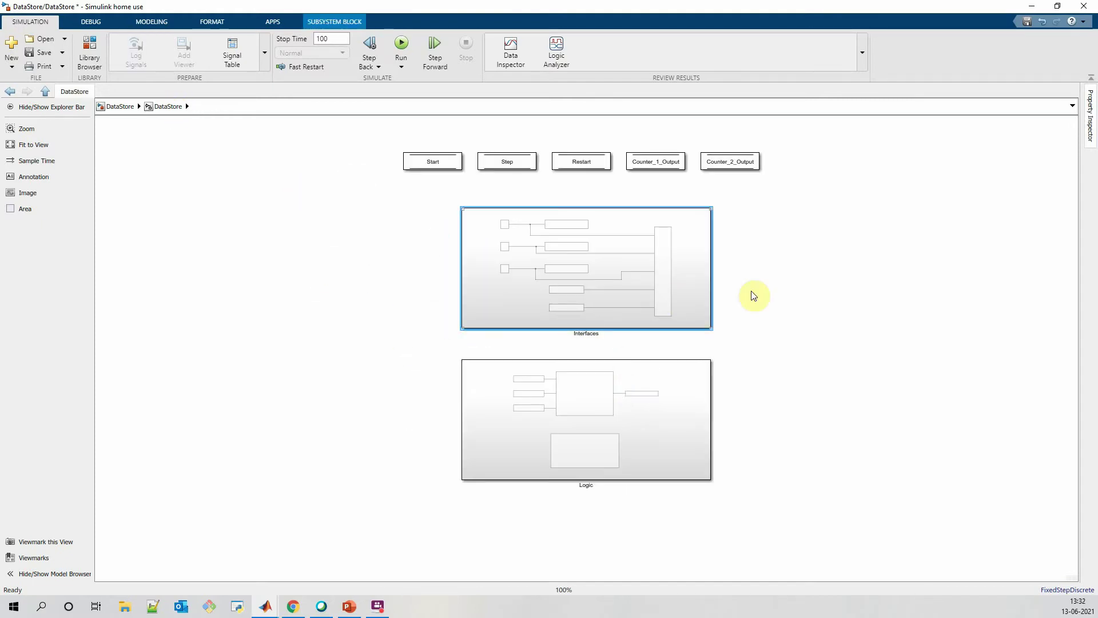
{"action": "double_click", "coordinate": [613, 411]}
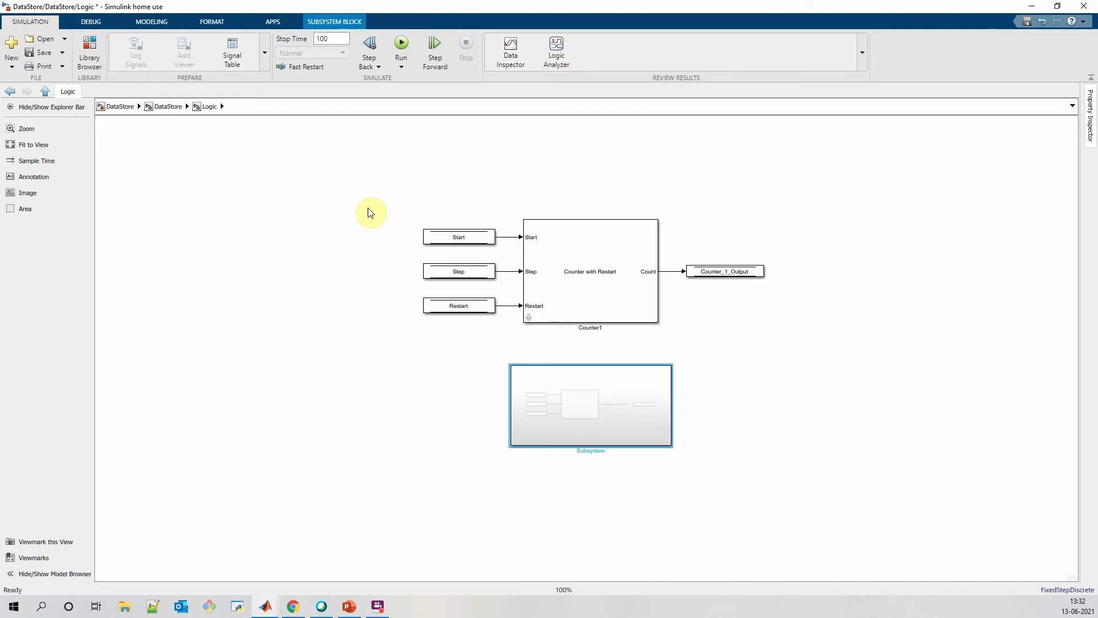
{"action": "left_click_drag", "start_coordinate": [373, 211], "coordinate": [479, 325]}
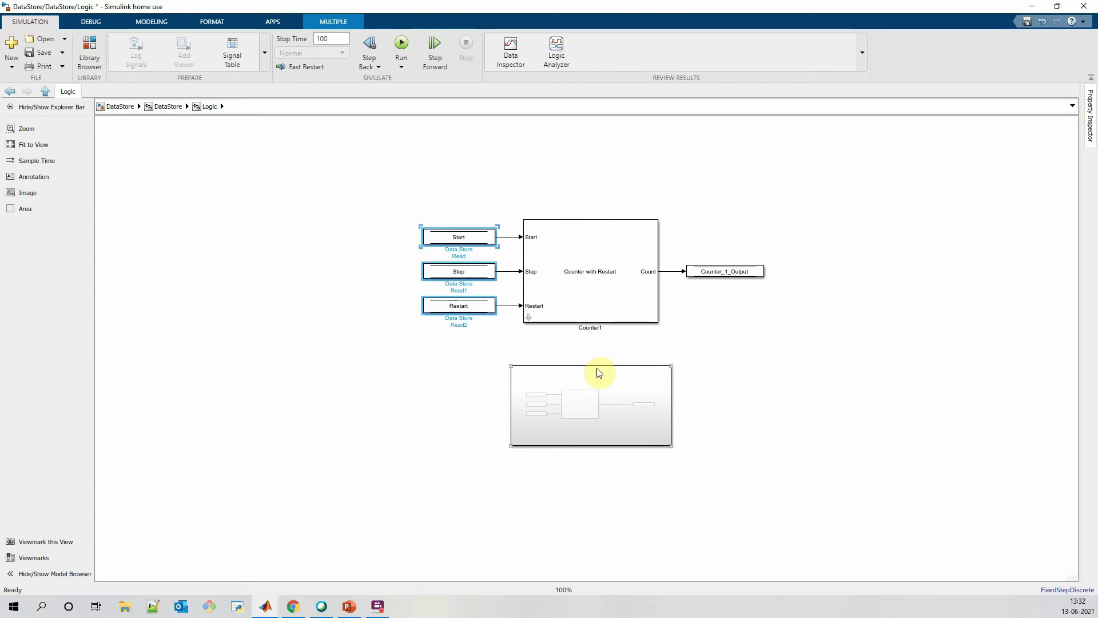
Step: Locate the Counter_1_Output and Counter_2_Output write blocks inside Logic and its nested Subsystem
{"action": "double_click", "coordinate": [569, 392]}
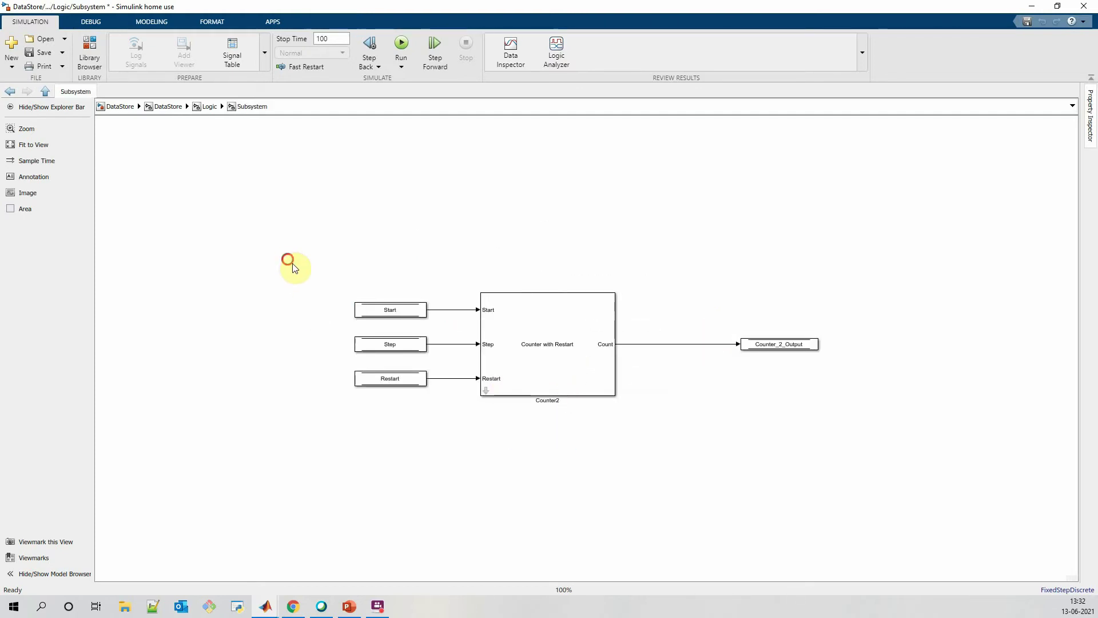
{"action": "left_click_drag", "start_coordinate": [287, 259], "coordinate": [430, 435]}
{"action": "left_click", "coordinate": [213, 106]}
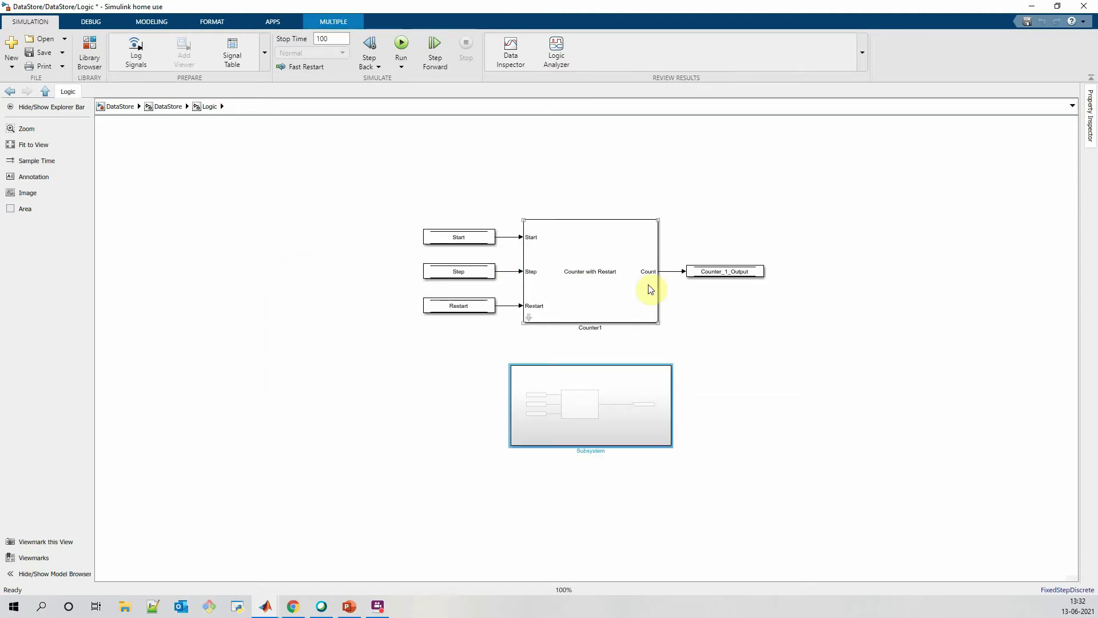
{"action": "left_click_drag", "start_coordinate": [713, 225], "coordinate": [755, 314]}
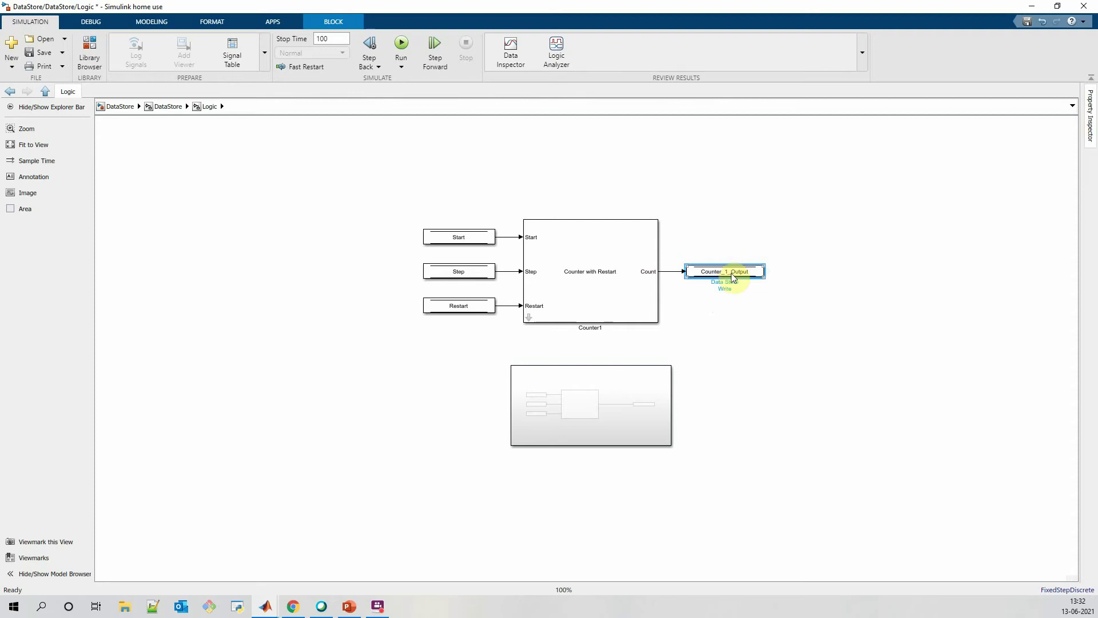
{"action": "double_click", "coordinate": [625, 400]}
{"action": "left_click_drag", "start_coordinate": [733, 319], "coordinate": [801, 387]}
Step: Go back to Interfaces and locate the Counter_1_Output read block
{"action": "left_click", "coordinate": [209, 106]}
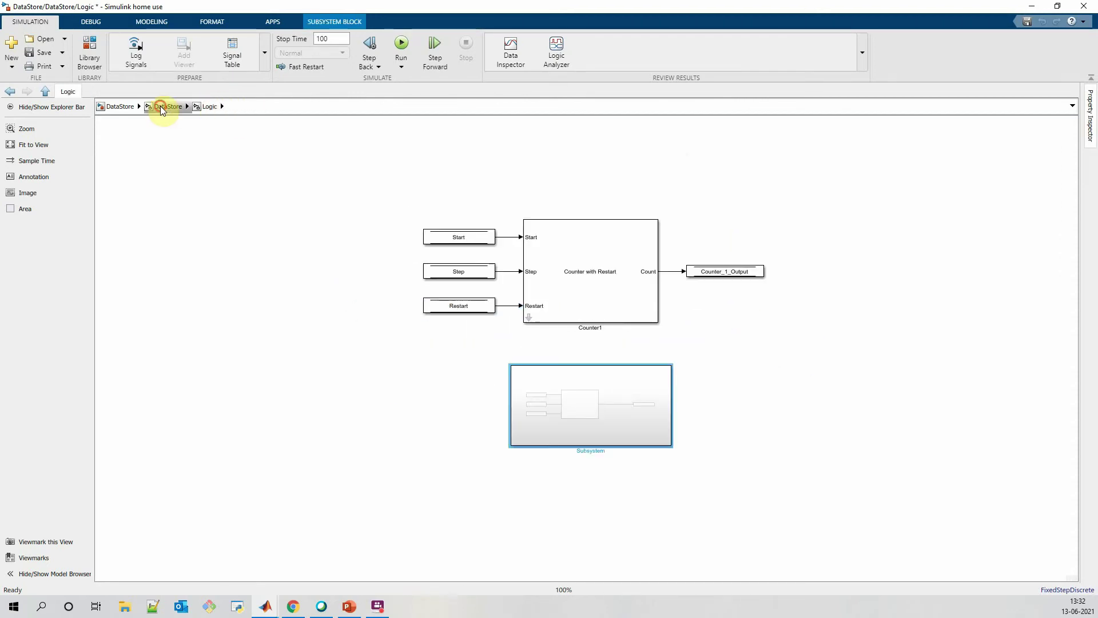
{"action": "left_click", "coordinate": [161, 107]}
{"action": "double_click", "coordinate": [539, 228]}
{"action": "left_click_drag", "start_coordinate": [394, 395], "coordinate": [574, 458]}
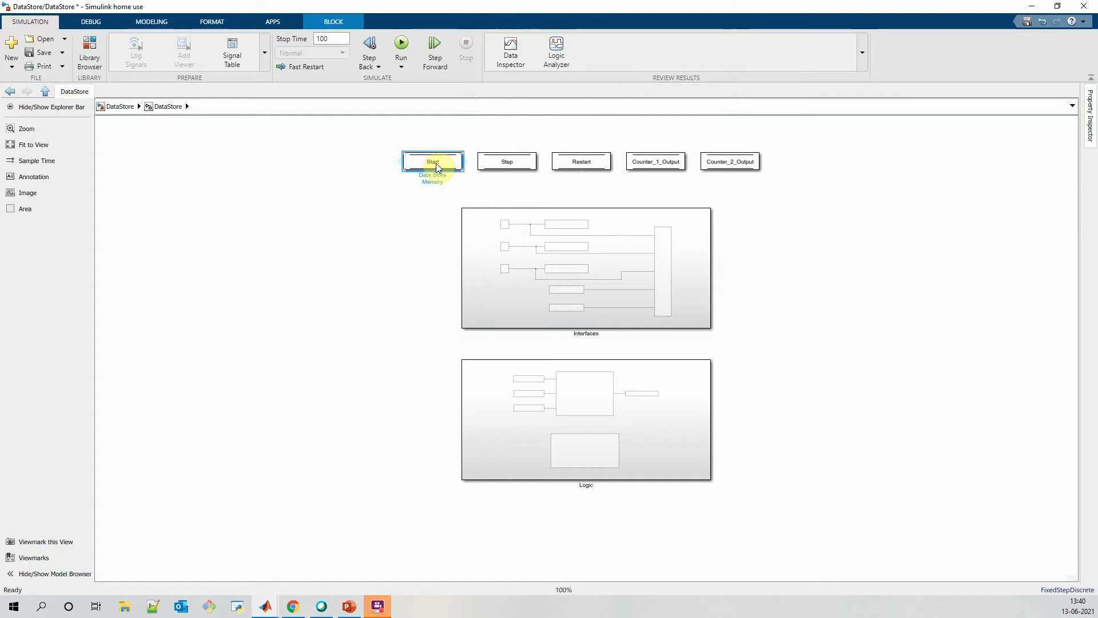
Step: Set the Start data store's data type to boolean
{"action": "double_click", "coordinate": [437, 163]}
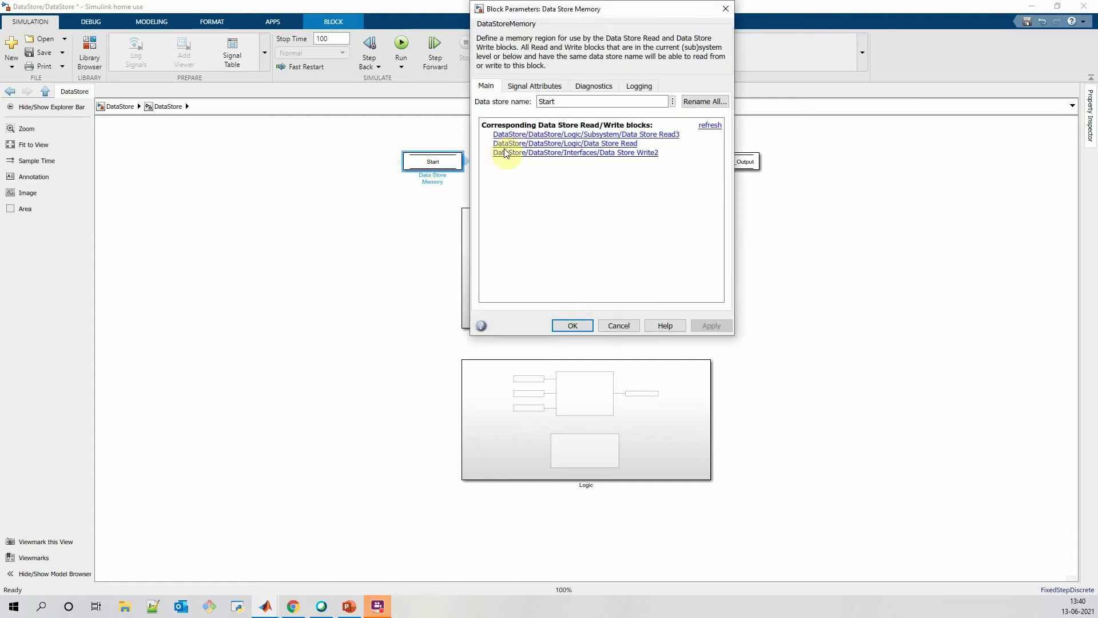
{"action": "left_click", "coordinate": [530, 88]}
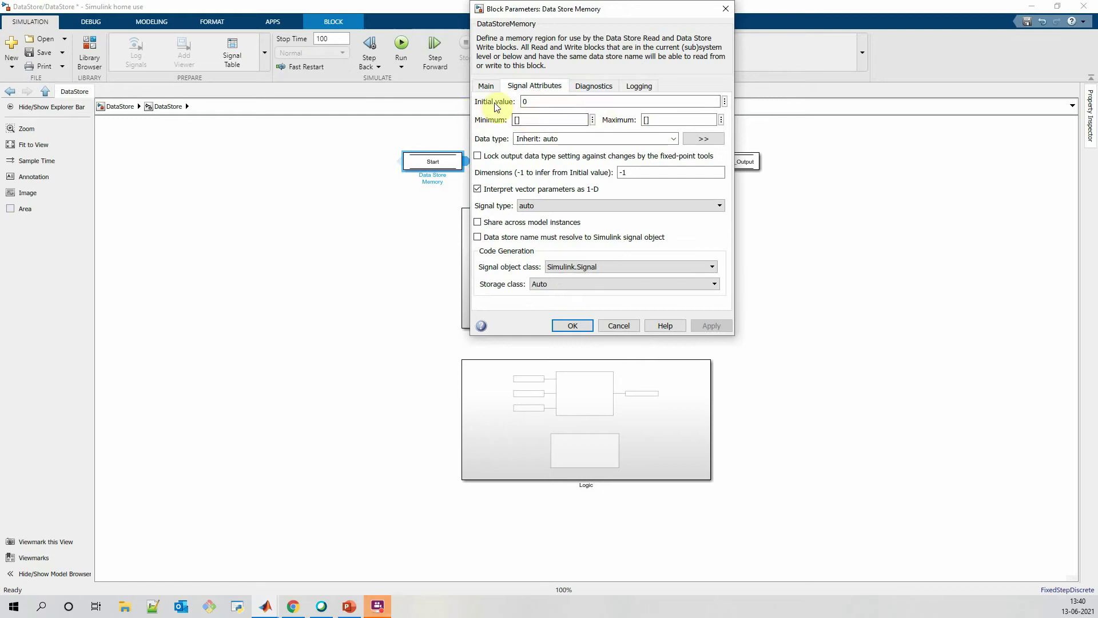
{"action": "left_click", "coordinate": [532, 102]}
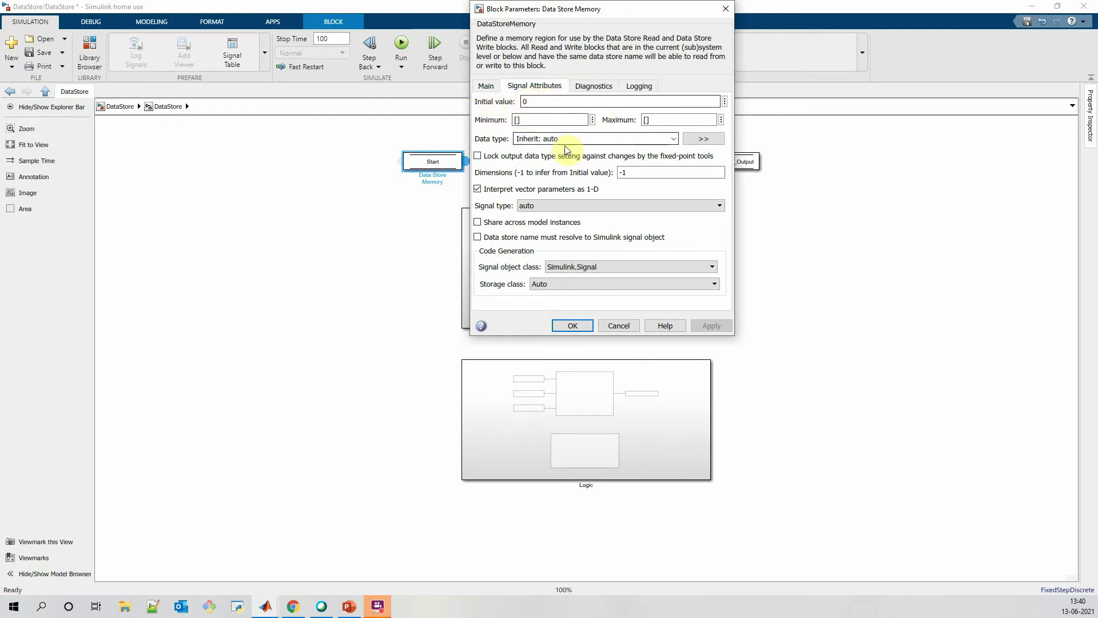
{"action": "left_click", "coordinate": [673, 138]}
{"action": "left_click", "coordinate": [534, 249]}
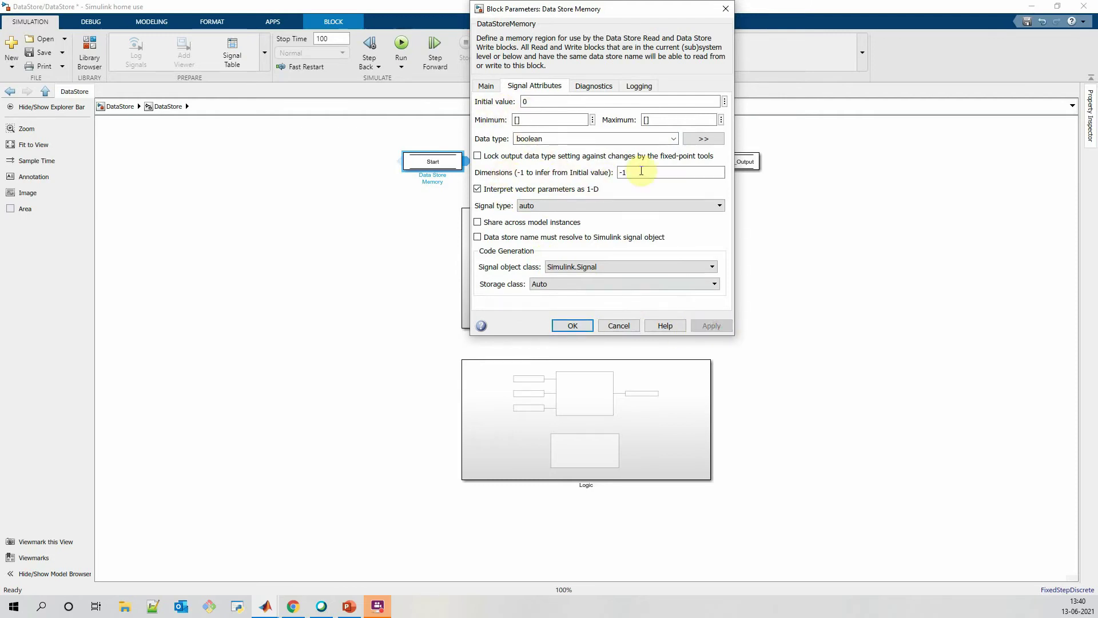
{"action": "left_click", "coordinate": [572, 325]}
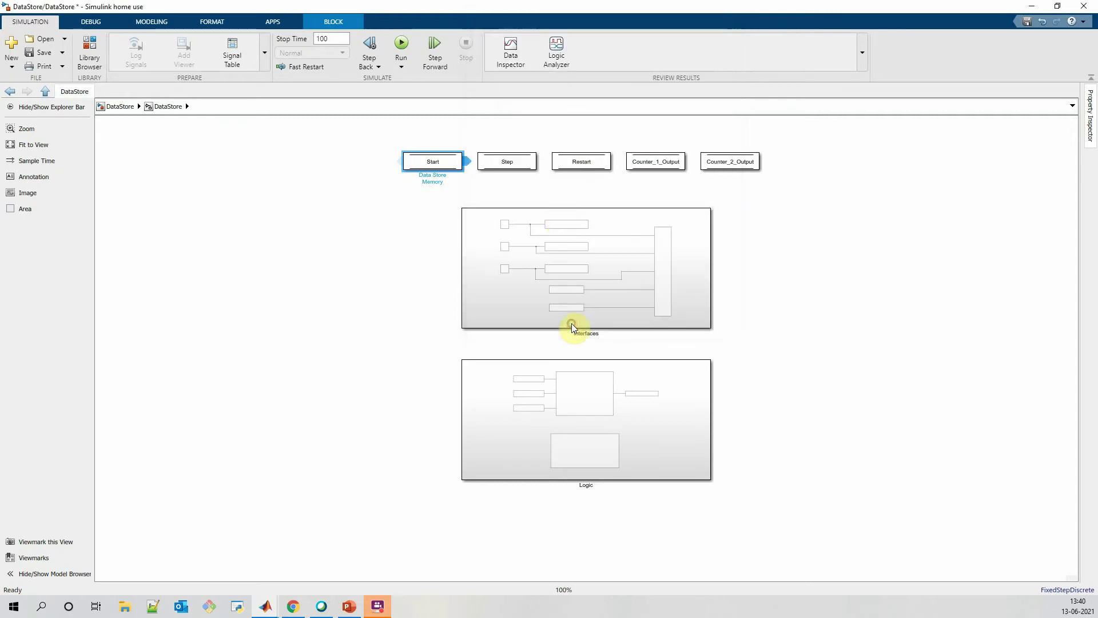
Step: Set the Step data store's data type to single
{"action": "double_click", "coordinate": [518, 161]}
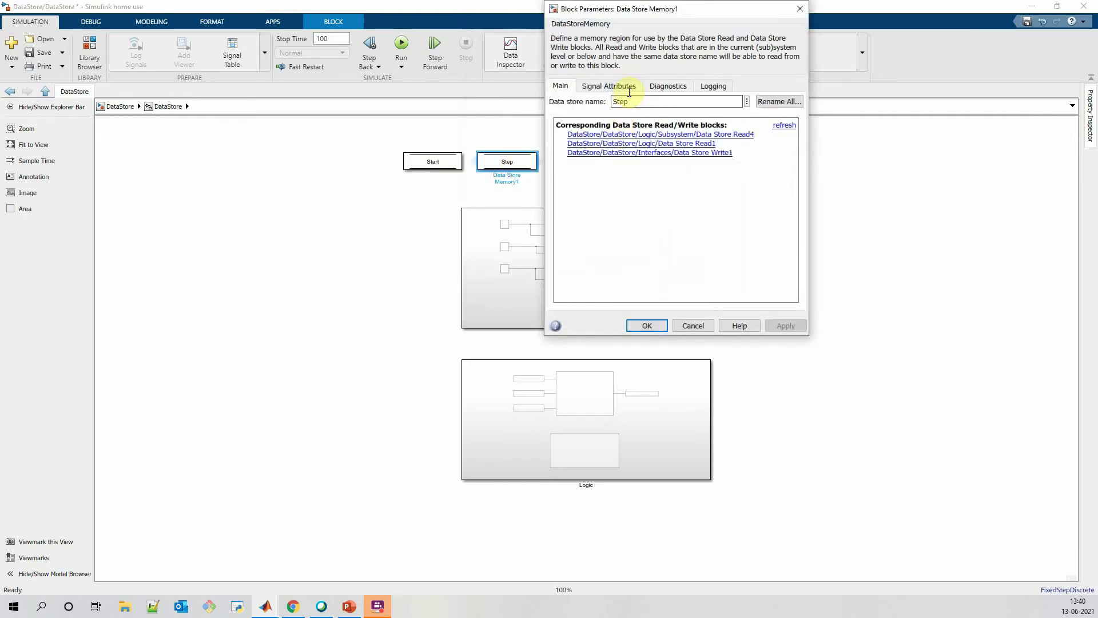
{"action": "left_click", "coordinate": [624, 87]}
{"action": "left_click", "coordinate": [748, 139]}
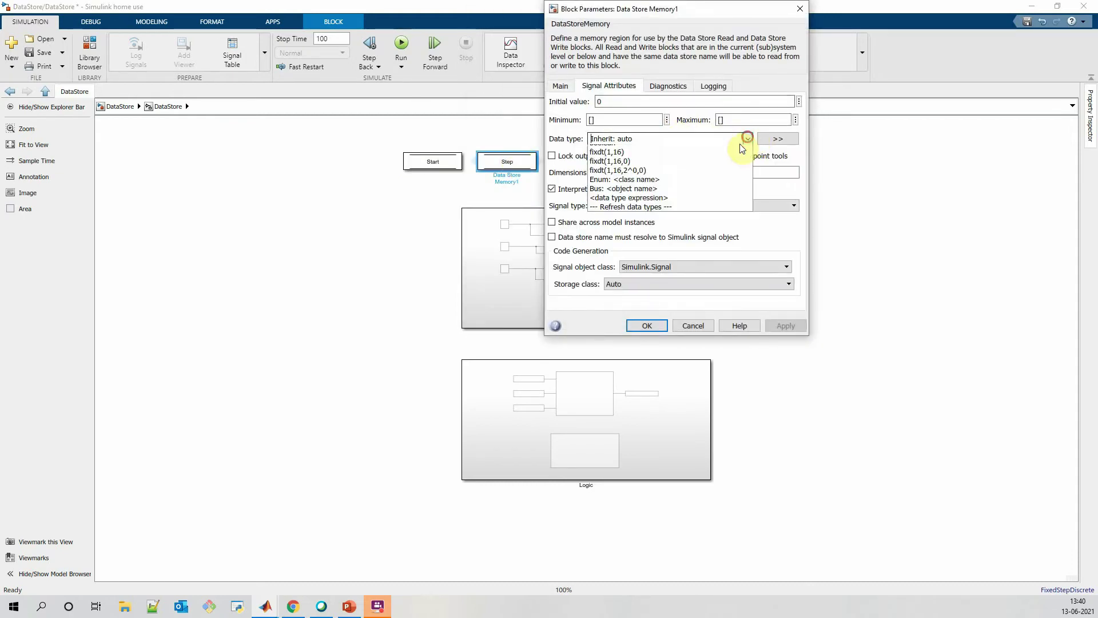
{"action": "left_click", "coordinate": [607, 168]}
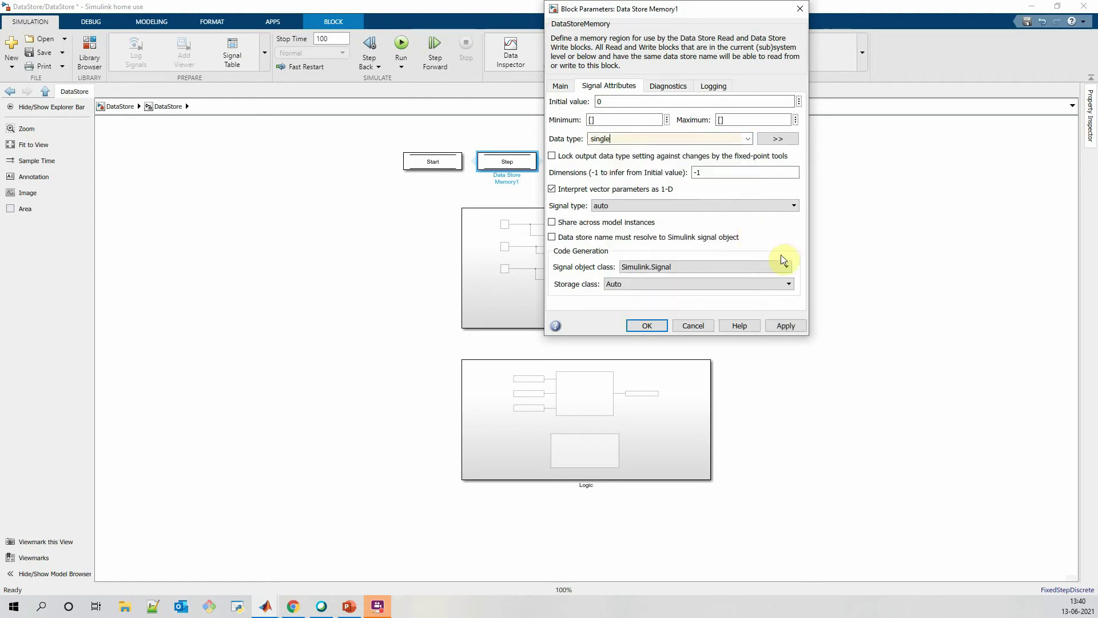
{"action": "left_click", "coordinate": [792, 327]}
{"action": "left_click", "coordinate": [648, 325]}
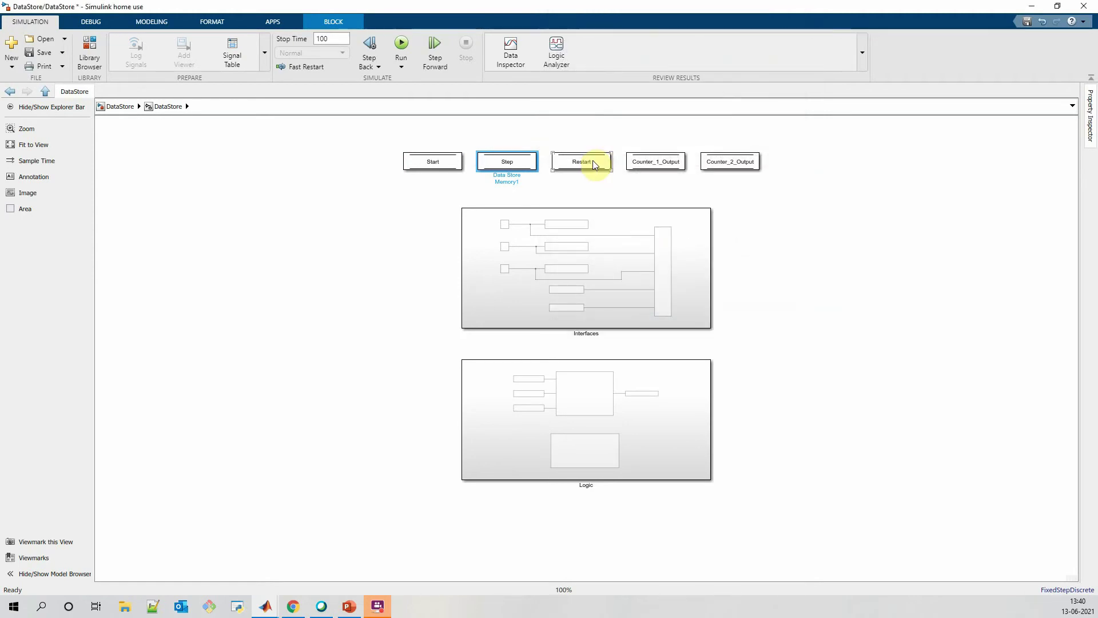
Step: Set the Restart data store's data type to boolean
{"action": "double_click", "coordinate": [586, 162]}
{"action": "left_click", "coordinate": [702, 90]}
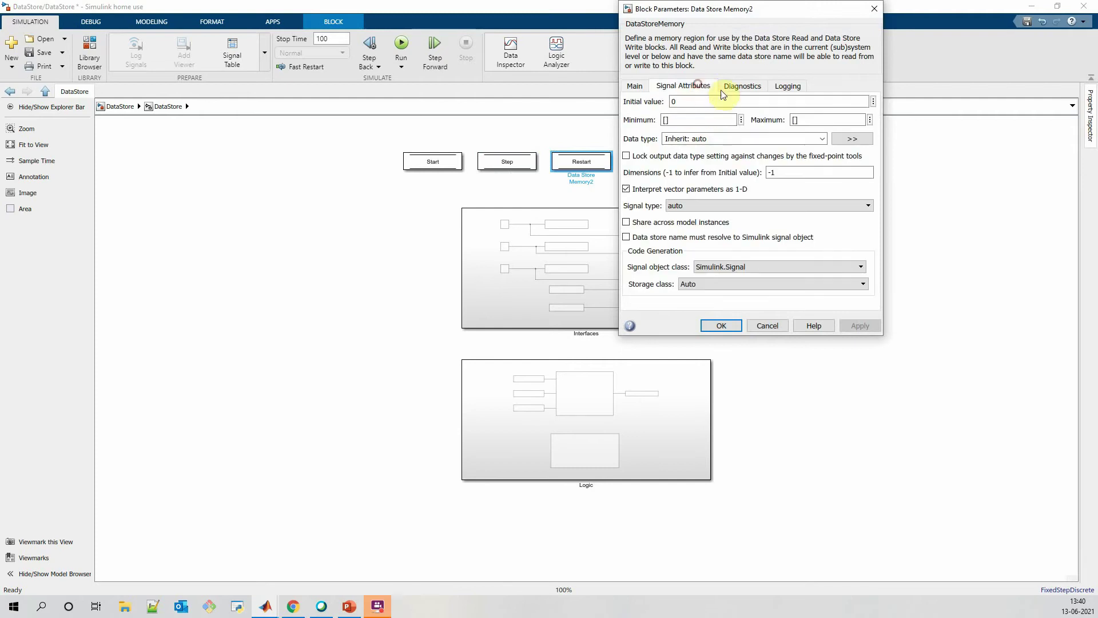
{"action": "left_click", "coordinate": [823, 139]}
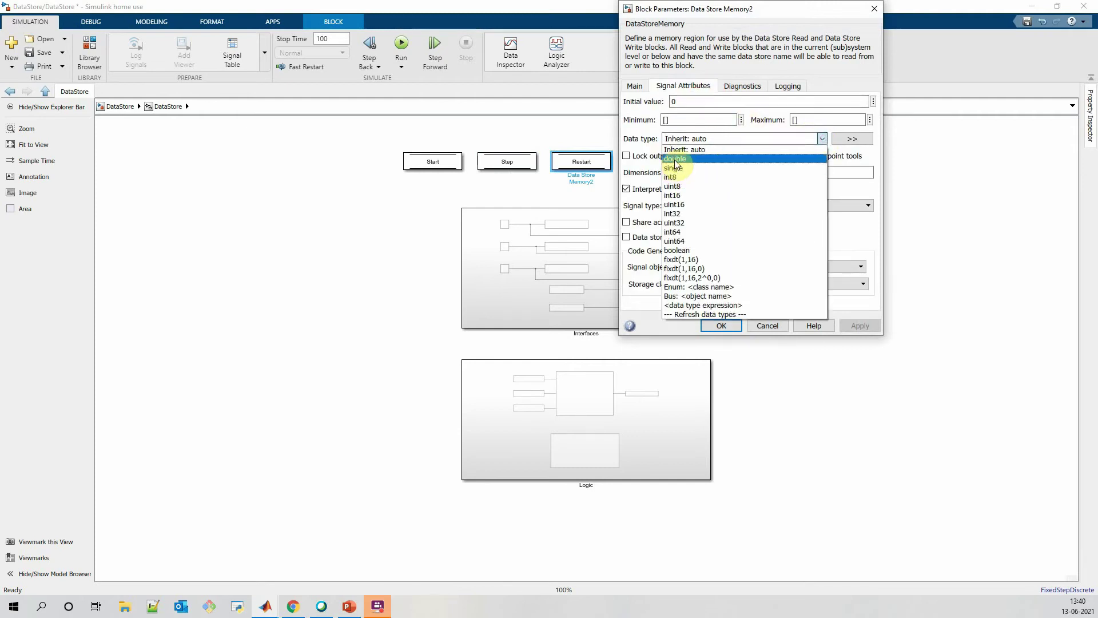
{"action": "left_click", "coordinate": [690, 251]}
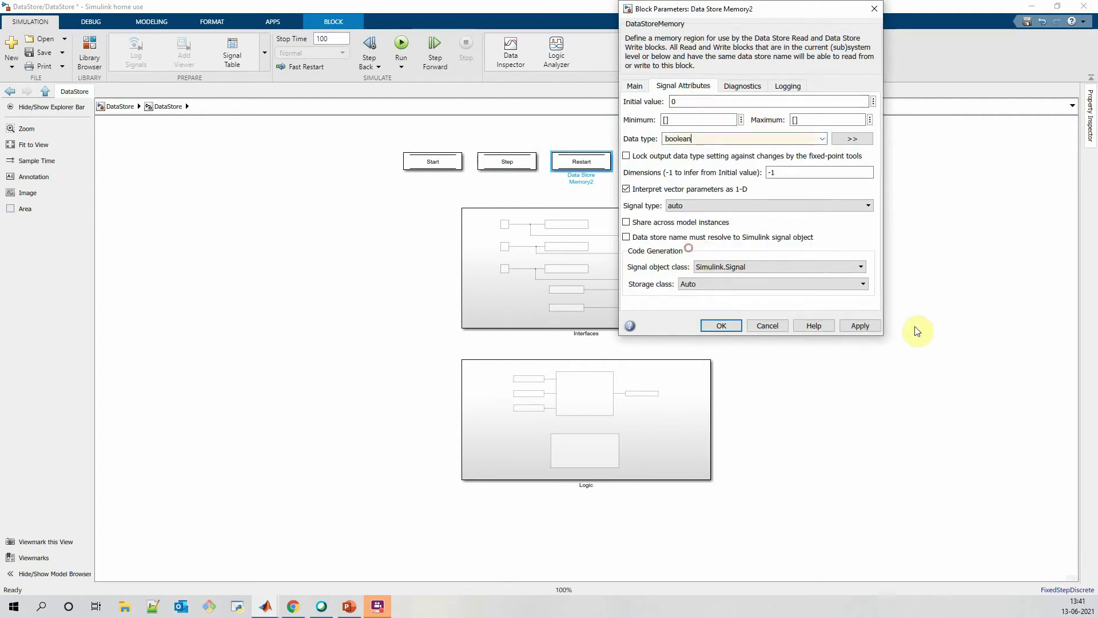
{"action": "left_click", "coordinate": [722, 326]}
Step: Set the Counter_1_Output data store's data type to single
{"action": "double_click", "coordinate": [656, 161]}
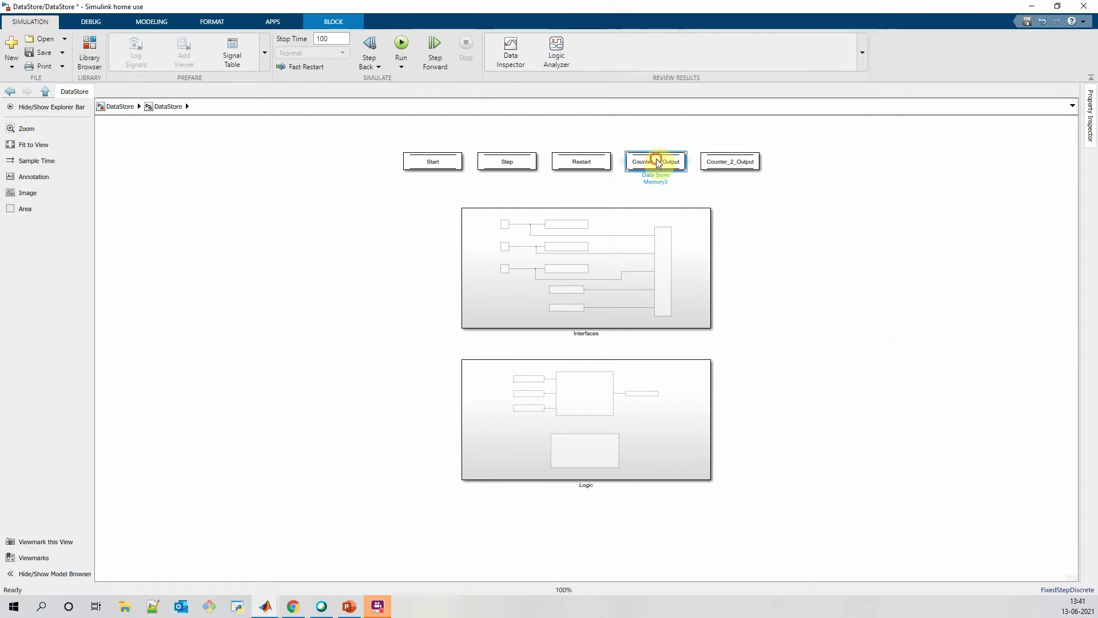
{"action": "left_click", "coordinate": [760, 85]}
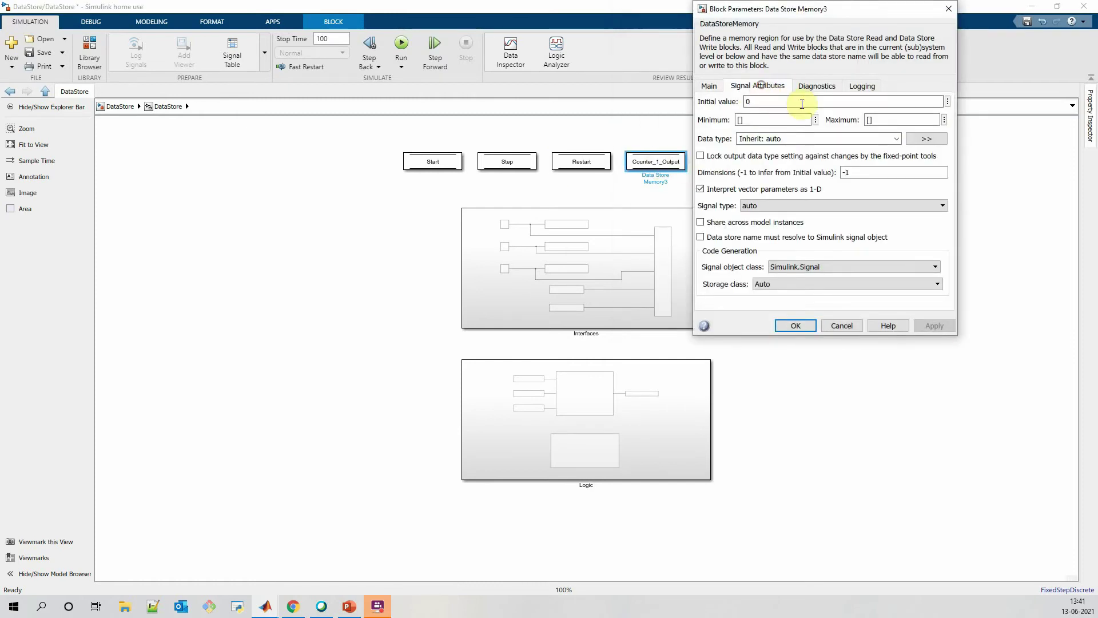
{"action": "left_click", "coordinate": [896, 139]}
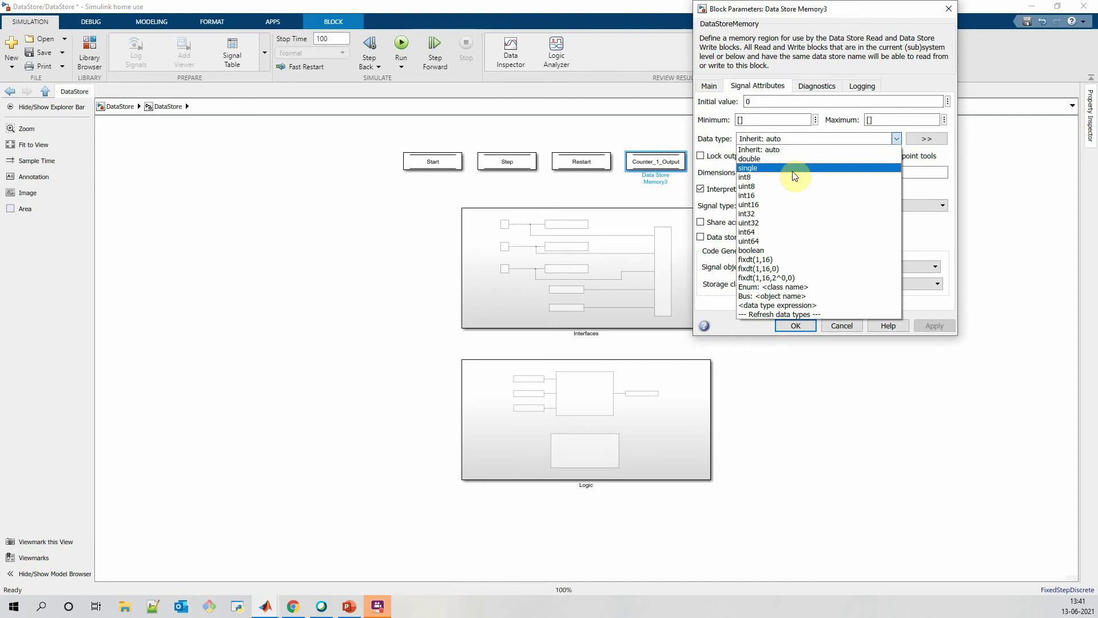
{"action": "left_click", "coordinate": [887, 172]}
{"action": "left_click", "coordinate": [939, 326]}
{"action": "left_click", "coordinate": [796, 325]}
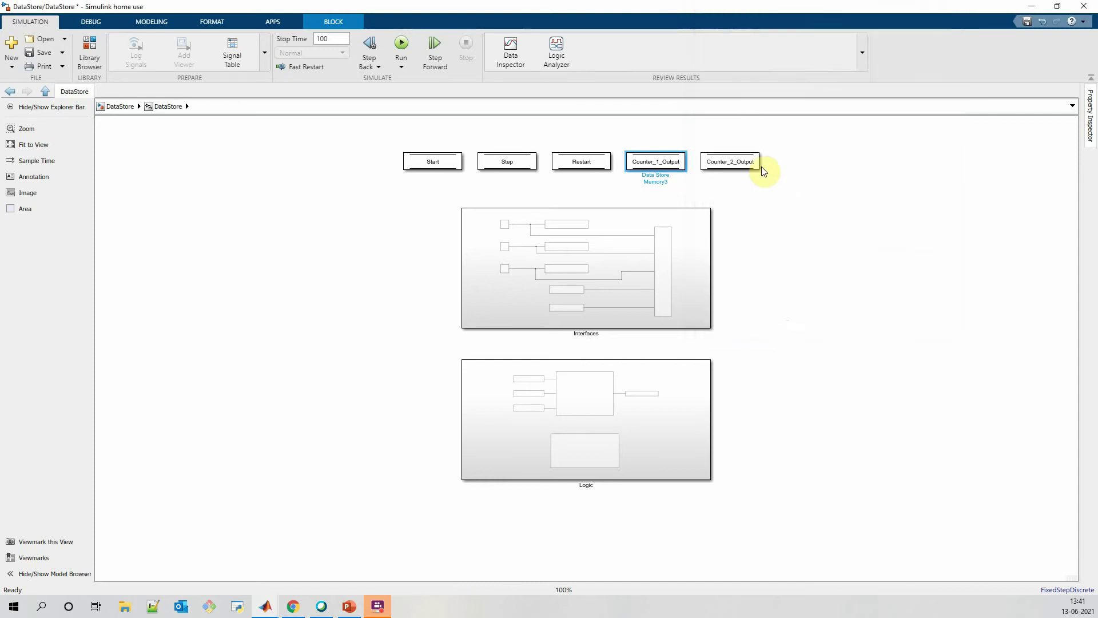
Step: Set the Counter_2_Output data store's data type to single
{"action": "double_click", "coordinate": [723, 161]}
{"action": "left_click", "coordinate": [831, 86]}
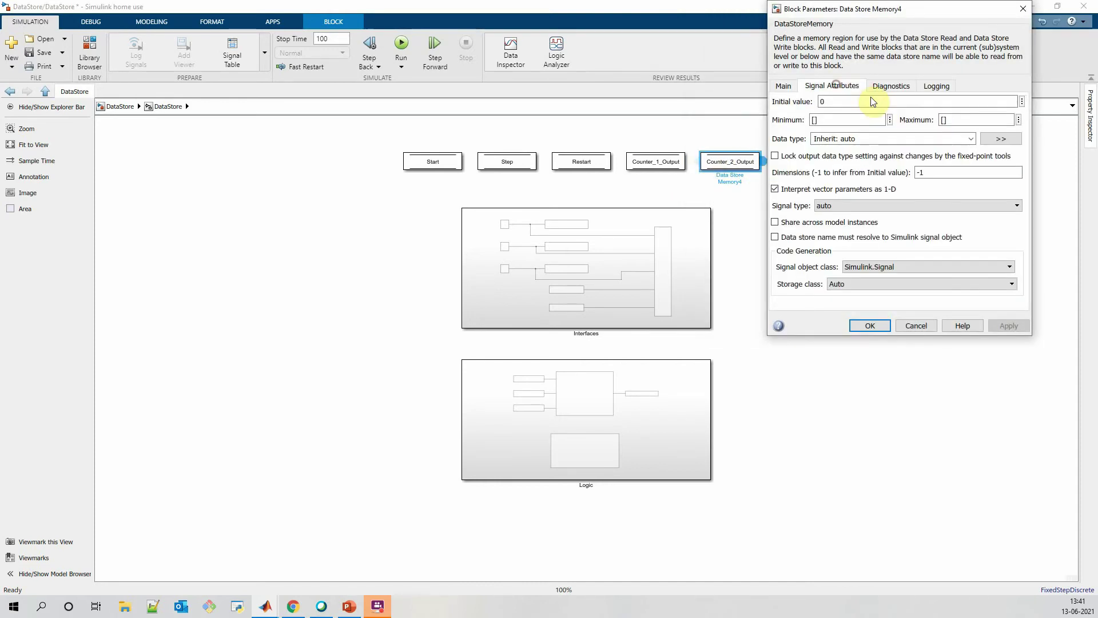
{"action": "left_click", "coordinate": [972, 139]}
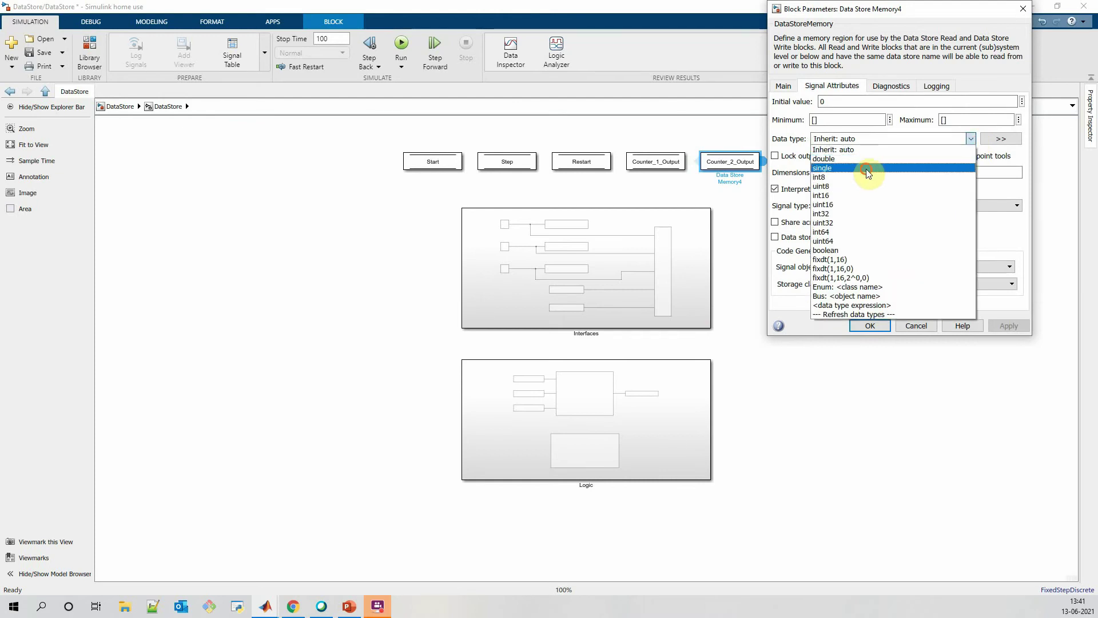
{"action": "left_click", "coordinate": [866, 169]}
{"action": "left_click", "coordinate": [1012, 326]}
{"action": "left_click", "coordinate": [869, 326]}
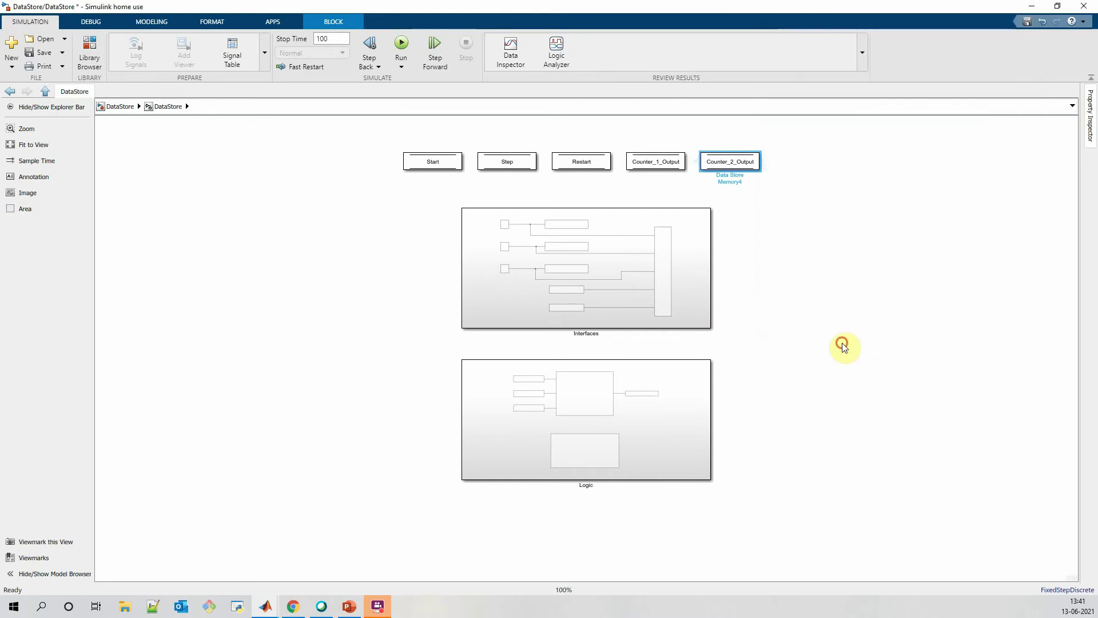
Step: Select the five data store memory blocks along with the Interfaces subsystem
{"action": "left_click", "coordinate": [841, 342]}
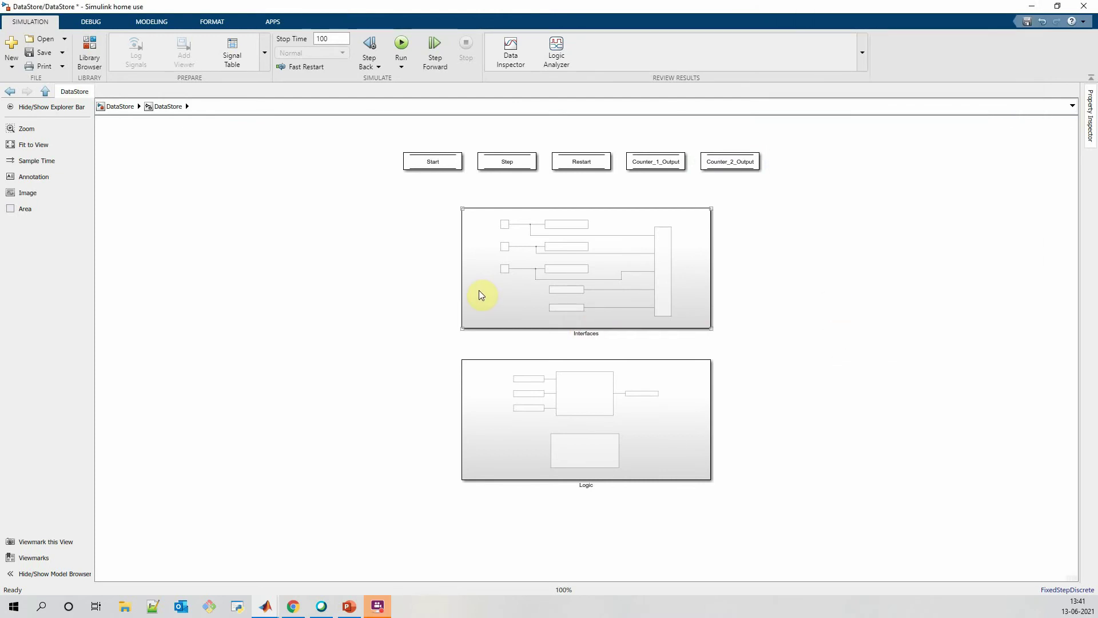
{"action": "left_click_drag", "start_coordinate": [376, 127], "coordinate": [781, 170]}
{"action": "left_click", "coordinate": [505, 216], "text": "shift"}
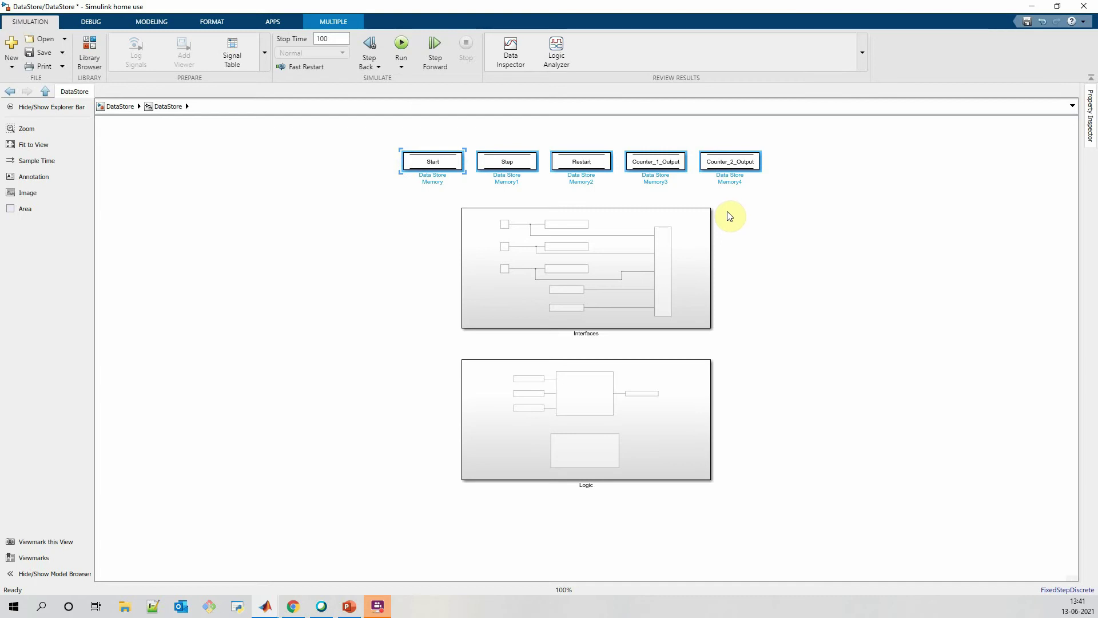
Step: Verify Counter1's maxLimit of 70 and Counter2's of 20, then return to the DataStore top level
{"action": "double_click", "coordinate": [586, 421]}
{"action": "double_click", "coordinate": [590, 257]}
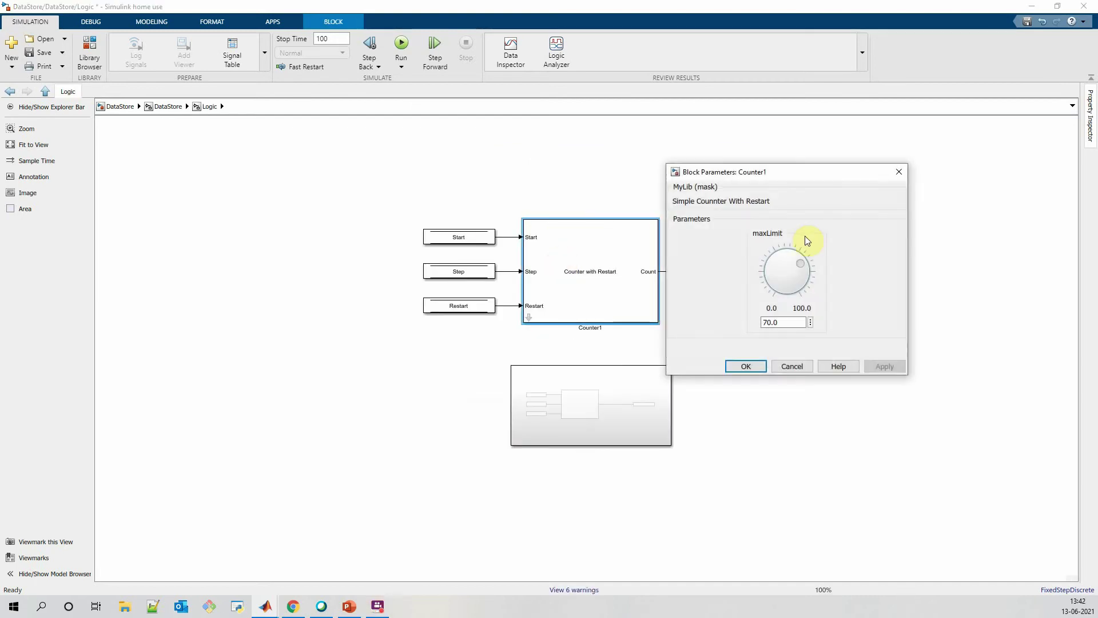
{"action": "left_click", "coordinate": [746, 366]}
{"action": "double_click", "coordinate": [577, 420]}
{"action": "double_click", "coordinate": [597, 331]}
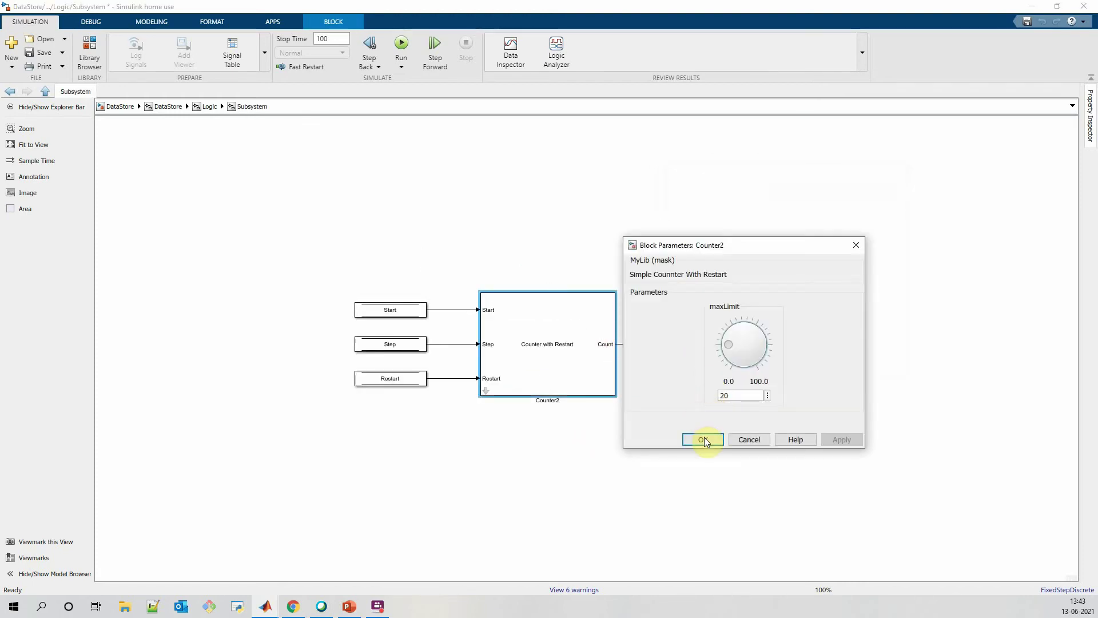
{"action": "left_click", "coordinate": [703, 439]}
{"action": "left_click", "coordinate": [175, 107]}
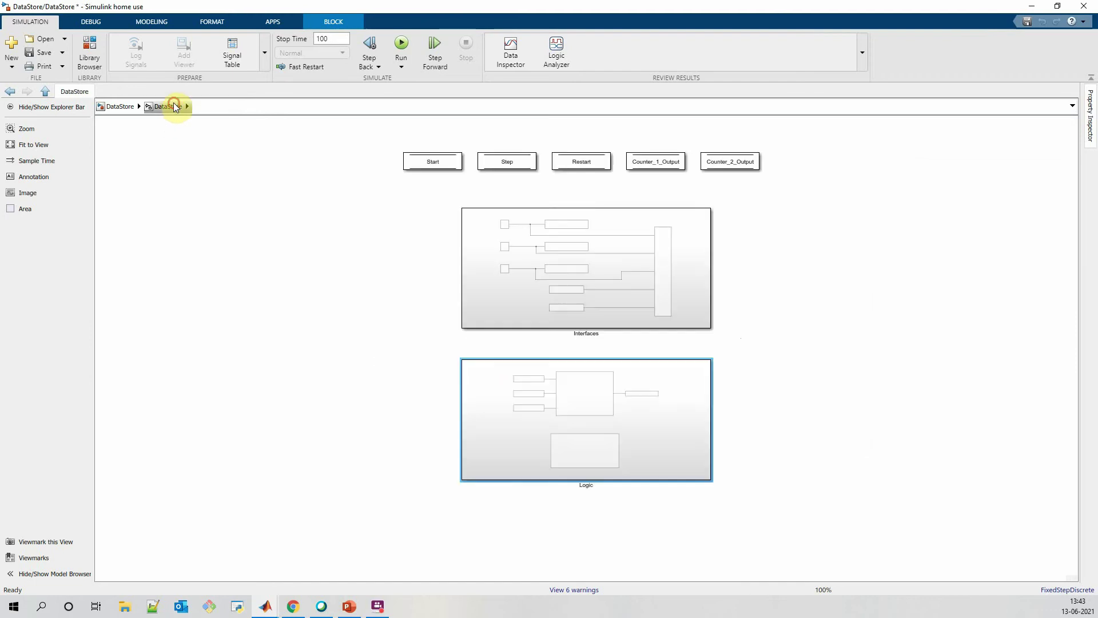
Step: Run the simulation and view the Interfaces scope showing counter outputs levelling at 70 and 20
{"action": "left_click", "coordinate": [402, 45]}
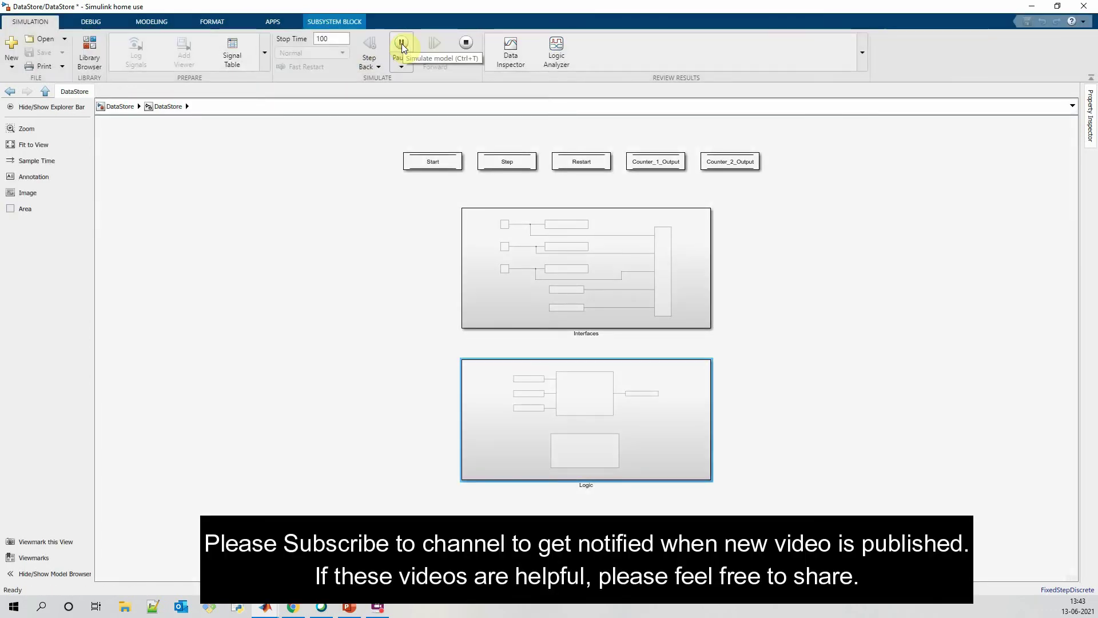
{"action": "double_click", "coordinate": [550, 235]}
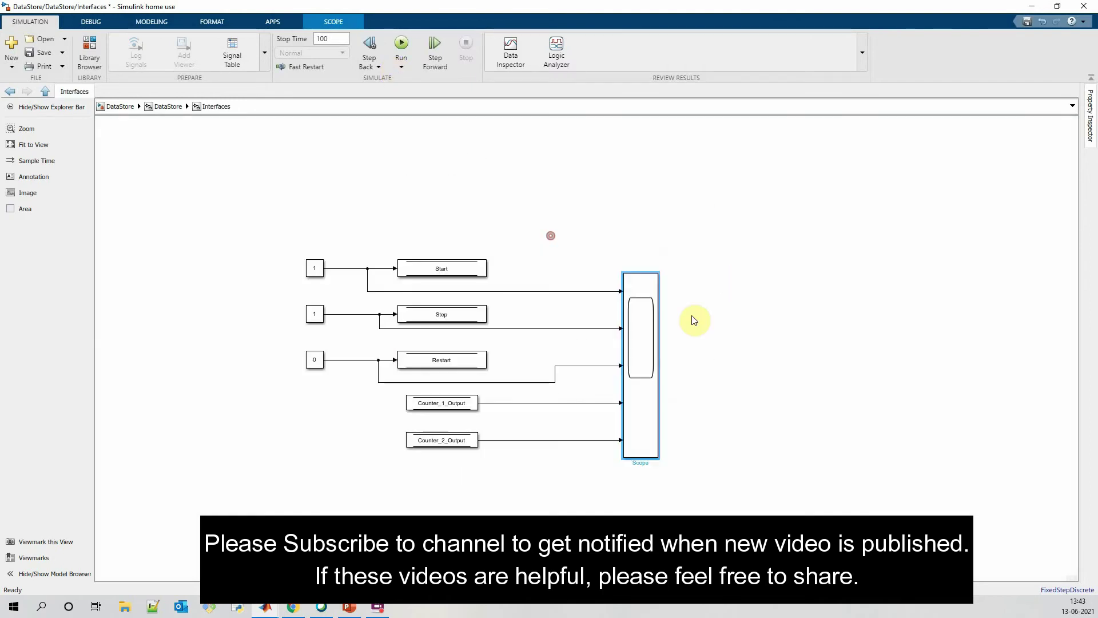
{"action": "double_click", "coordinate": [636, 358]}
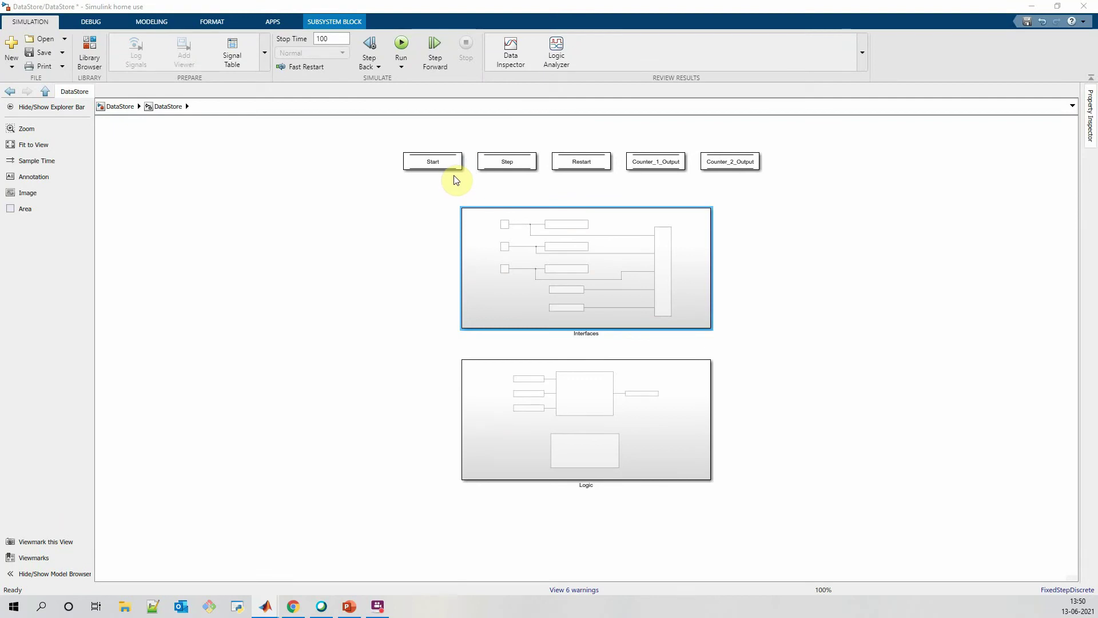
Step: Review the top-level Start data store's parameters, then delete that memory block
{"action": "double_click", "coordinate": [433, 163]}
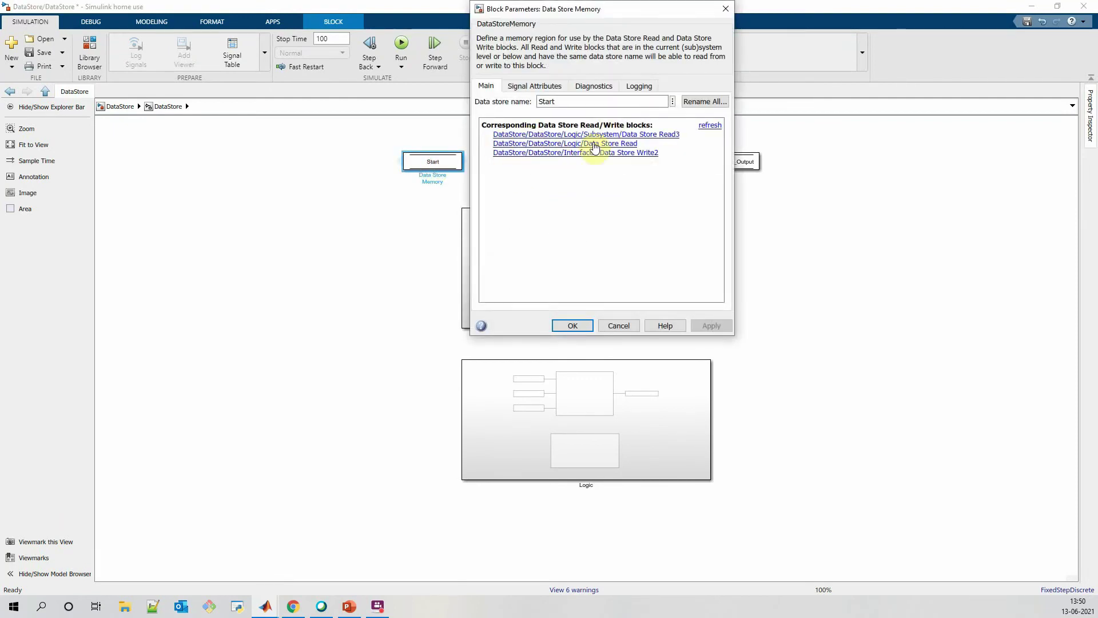
{"action": "left_click", "coordinate": [572, 325]}
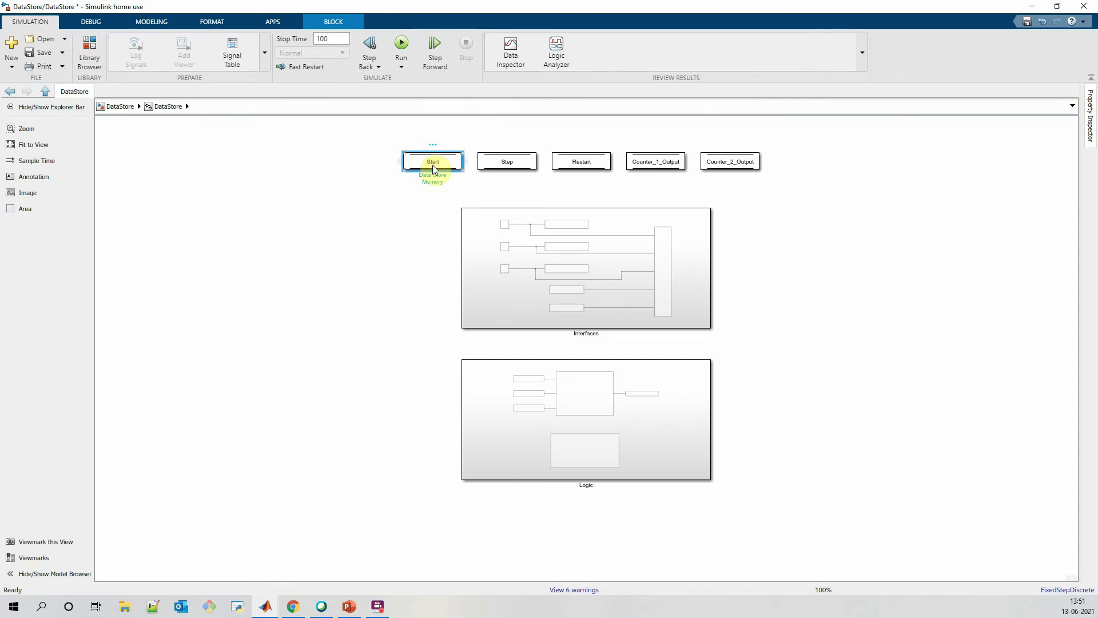
{"action": "key", "text": "Delete"}
Step: Check the Start Data Store Memory in Interfaces for its linked write block, then return to DataStore
{"action": "double_click", "coordinate": [493, 246]}
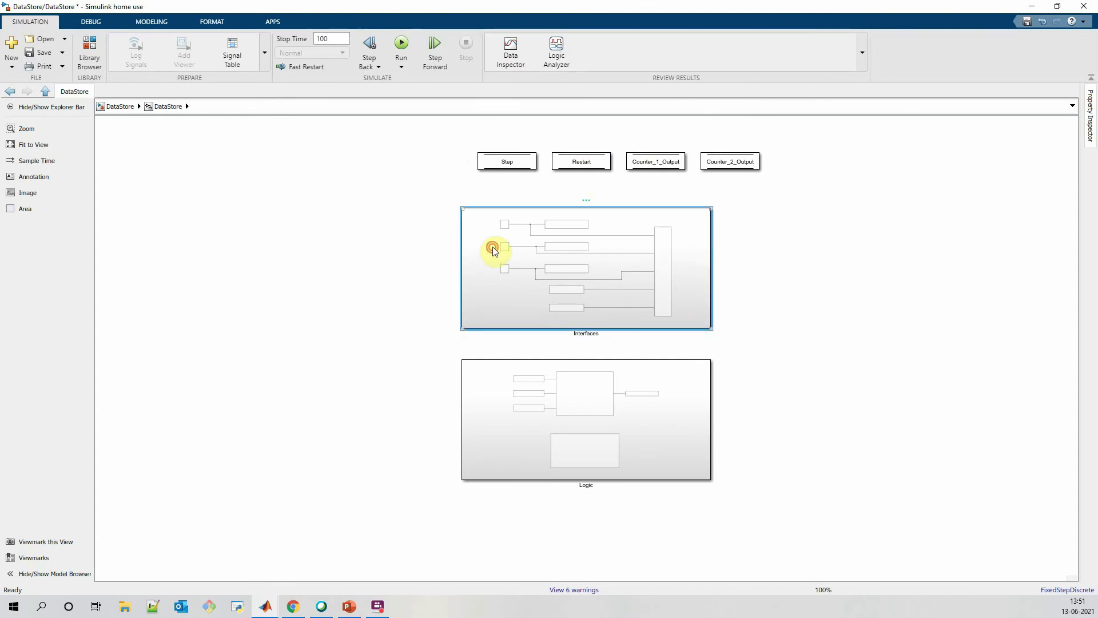
{"action": "left_click", "coordinate": [403, 171]}
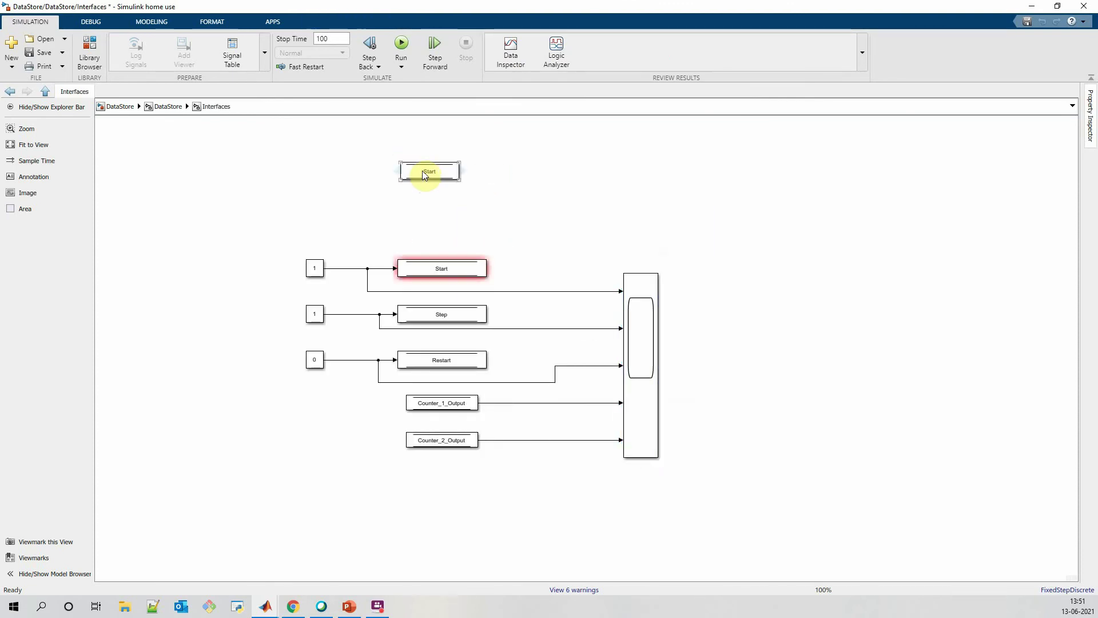
{"action": "double_click", "coordinate": [422, 170]}
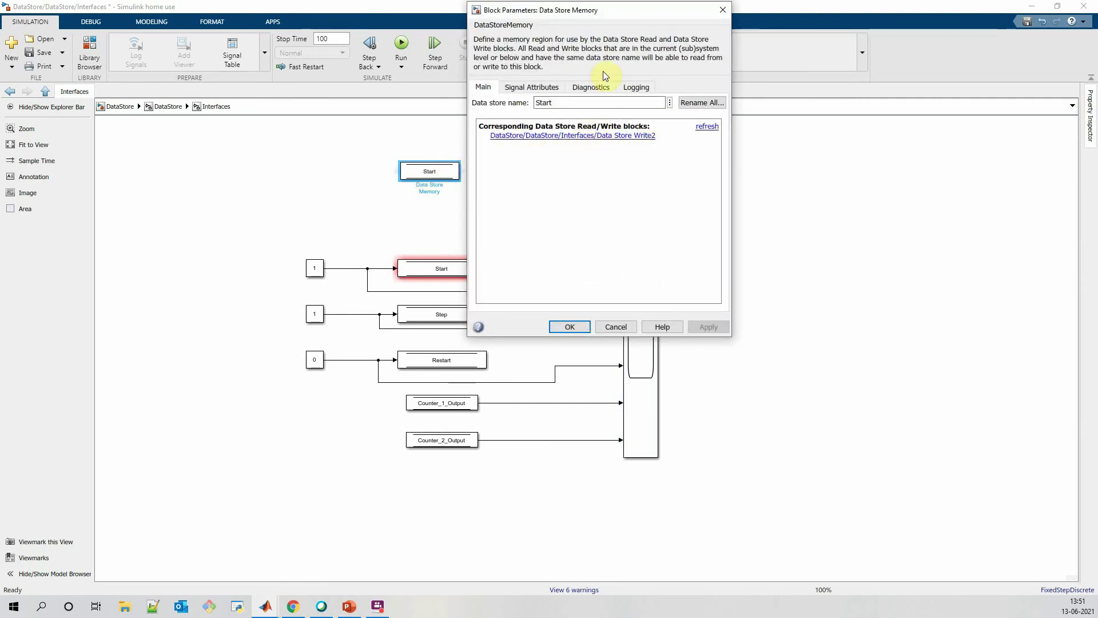
{"action": "left_click_drag", "start_coordinate": [615, 19], "coordinate": [748, 17]}
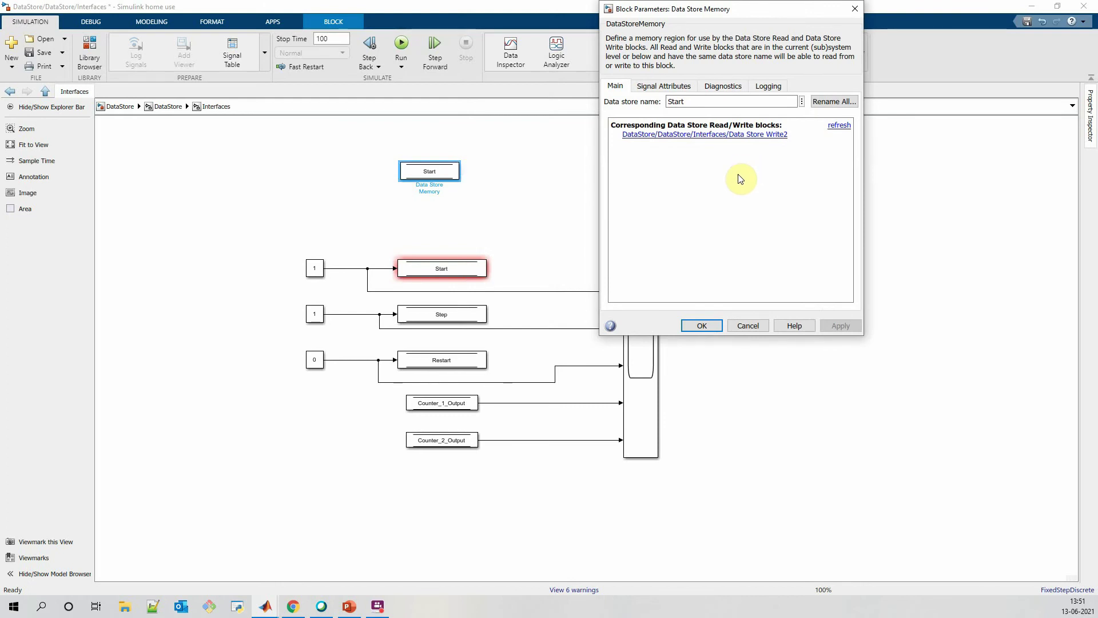
{"action": "left_click", "coordinate": [702, 325]}
{"action": "key", "text": "Escape"}
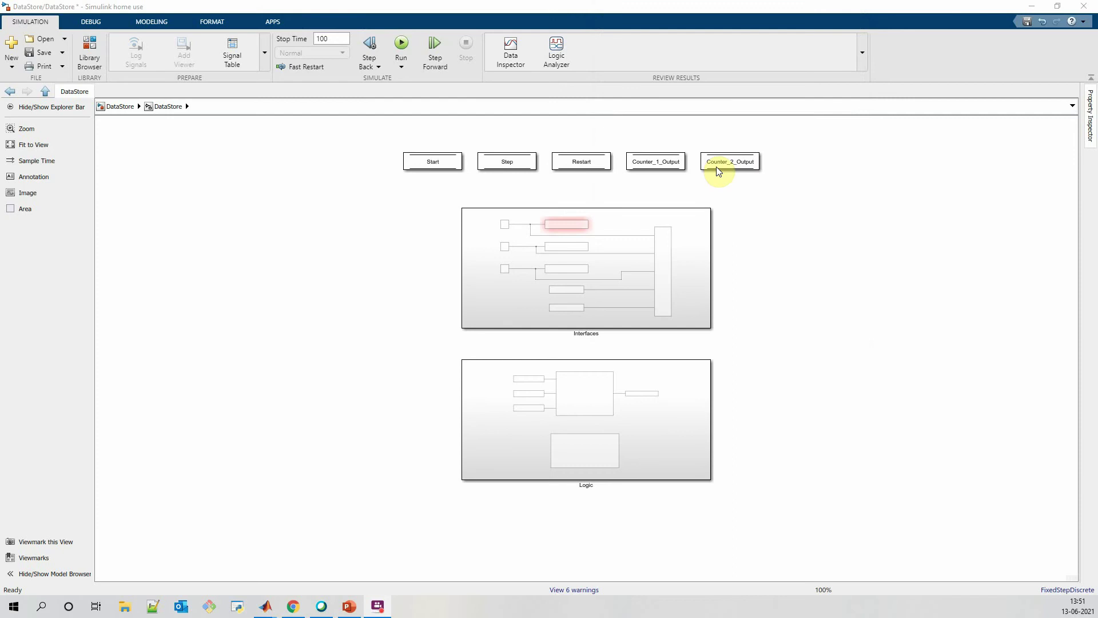
Step: Run ParameterDef.m to create the five Simulink.Signal objects as boolean or single
{"action": "key", "text": "alt+Tab"}
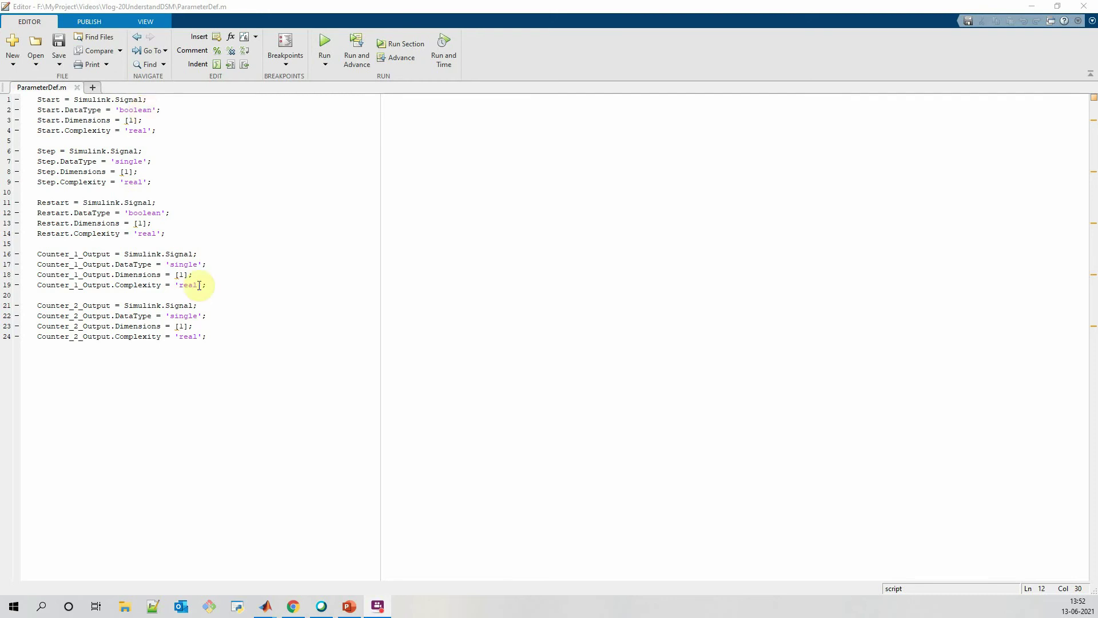
{"action": "left_click", "coordinate": [323, 43]}
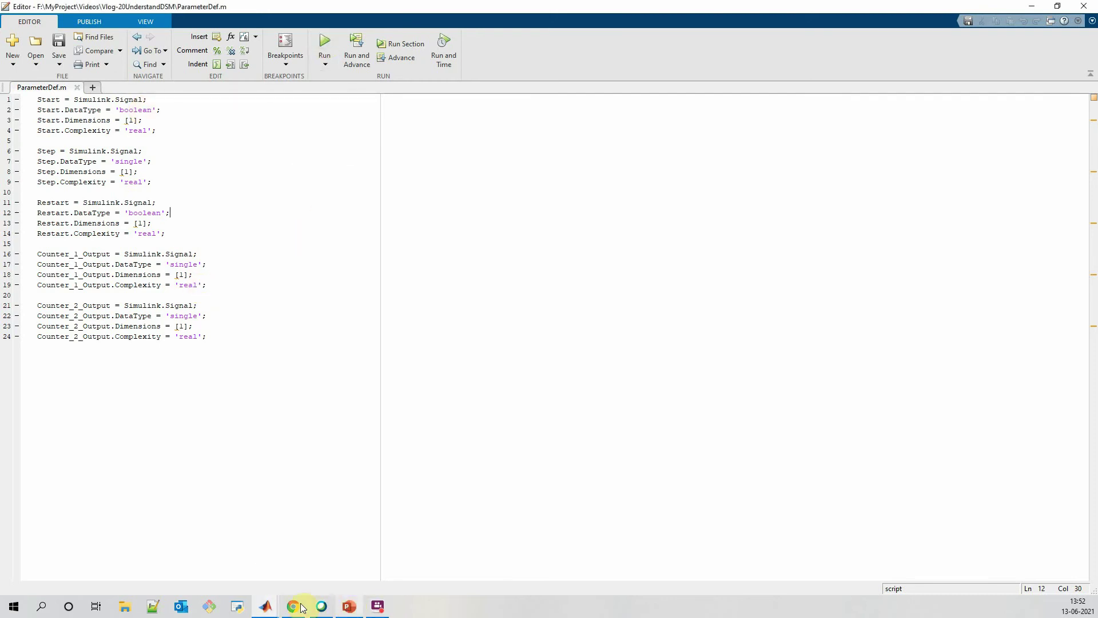
Step: Delete all five Data Store Memory blocks from the DataStore model
{"action": "mouse_move", "coordinate": [273, 608]}
{"action": "left_click", "coordinate": [289, 563]}
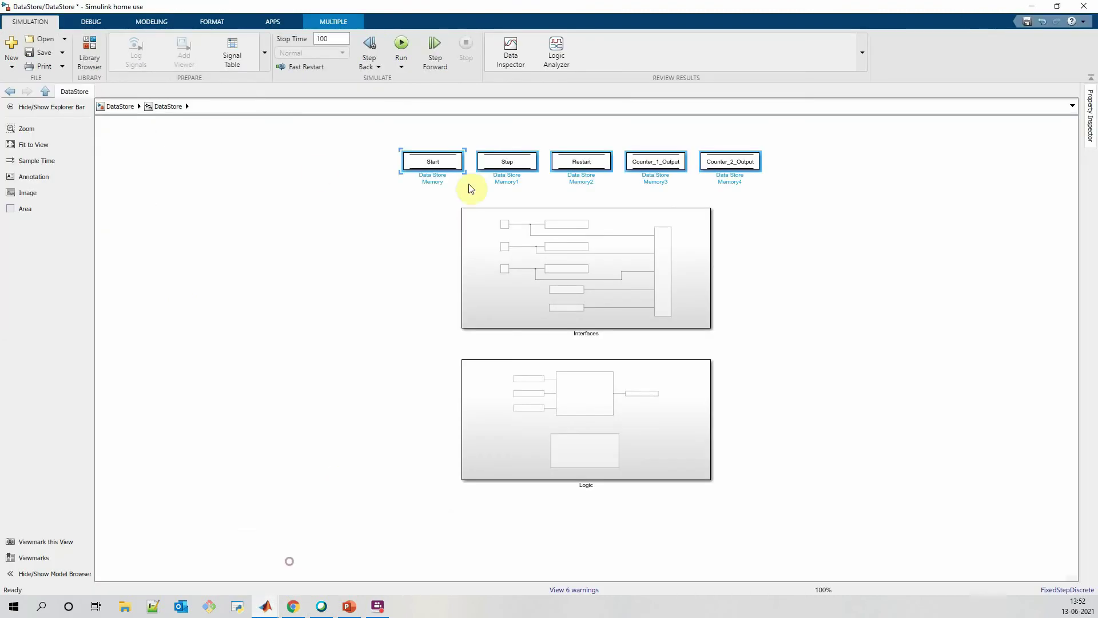
{"action": "left_click", "coordinate": [362, 141]}
{"action": "left_click_drag", "start_coordinate": [373, 137], "coordinate": [800, 186]}
{"action": "key", "text": "Delete"}
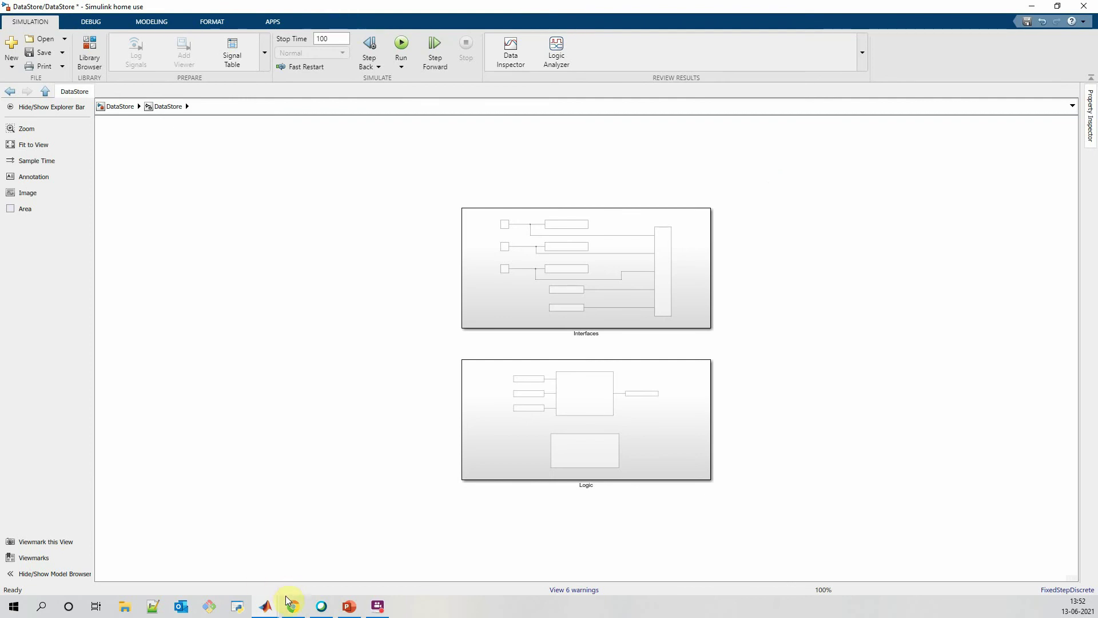
Step: Confirm the signal objects in the workspace, simulate, and view the results in the Interfaces scope
{"action": "mouse_move", "coordinate": [274, 604]}
{"action": "left_click", "coordinate": [180, 568]}
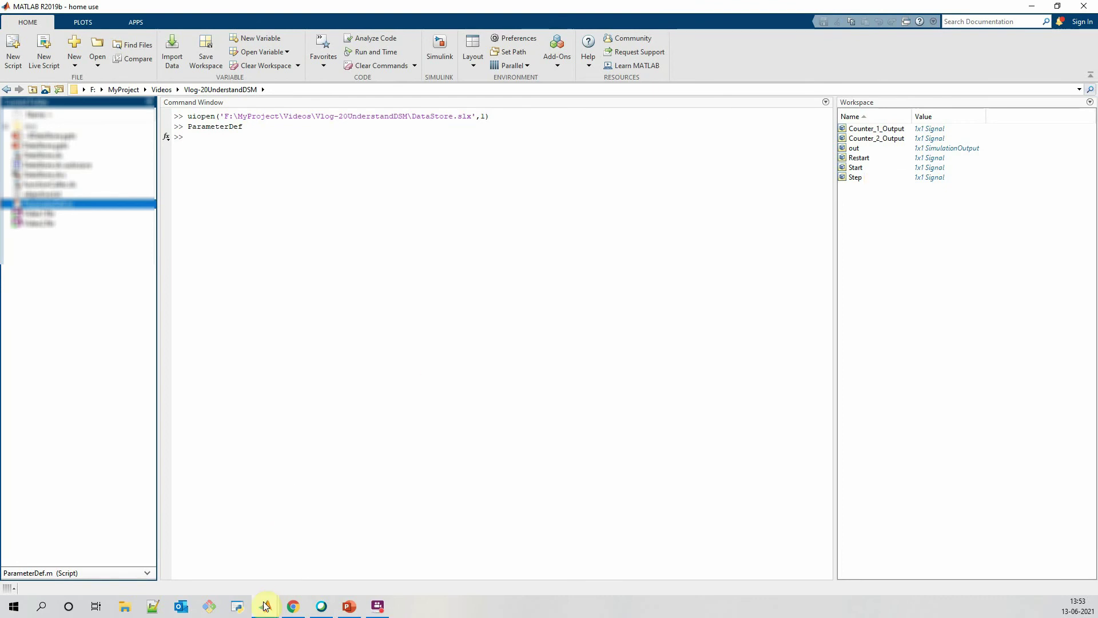
{"action": "mouse_move", "coordinate": [265, 606]}
{"action": "left_click", "coordinate": [279, 550]}
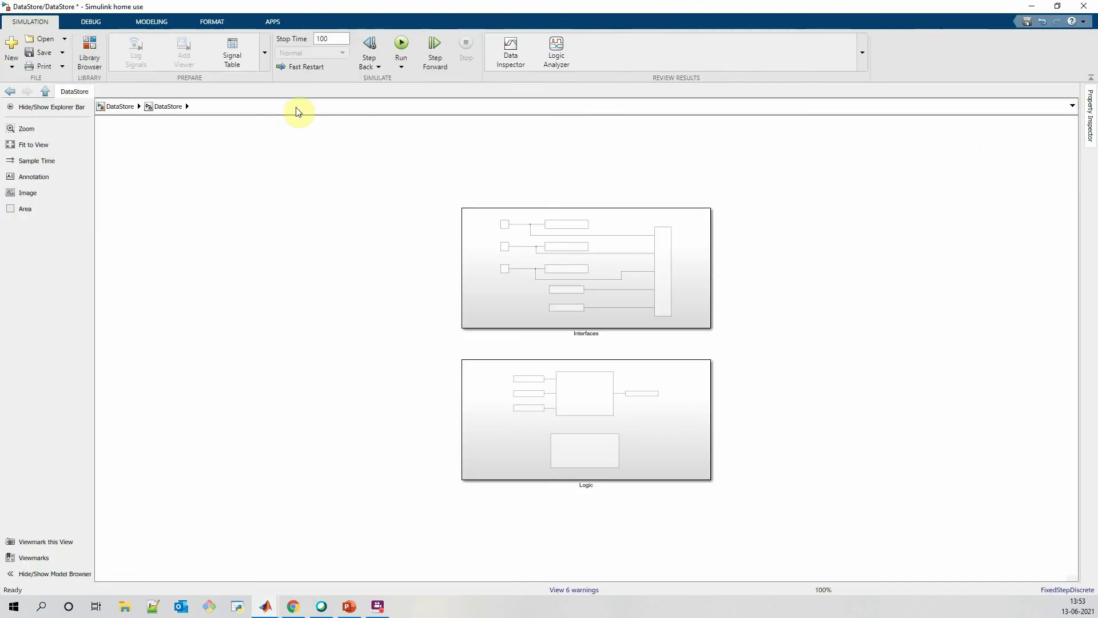
{"action": "left_click", "coordinate": [399, 45]}
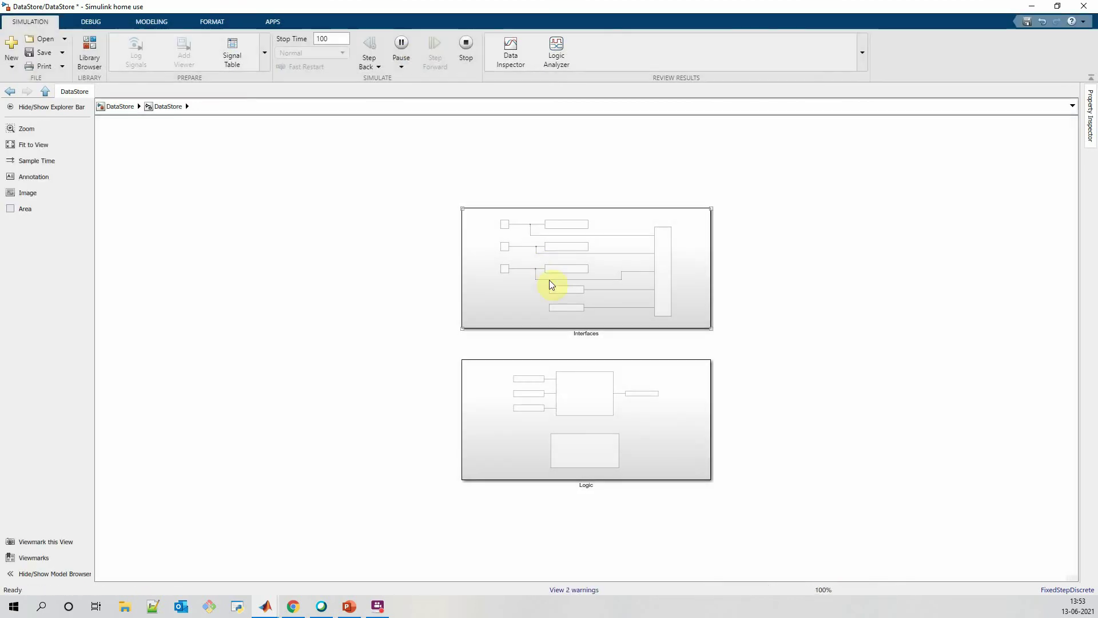
{"action": "double_click", "coordinate": [650, 276]}
{"action": "double_click", "coordinate": [634, 319]}
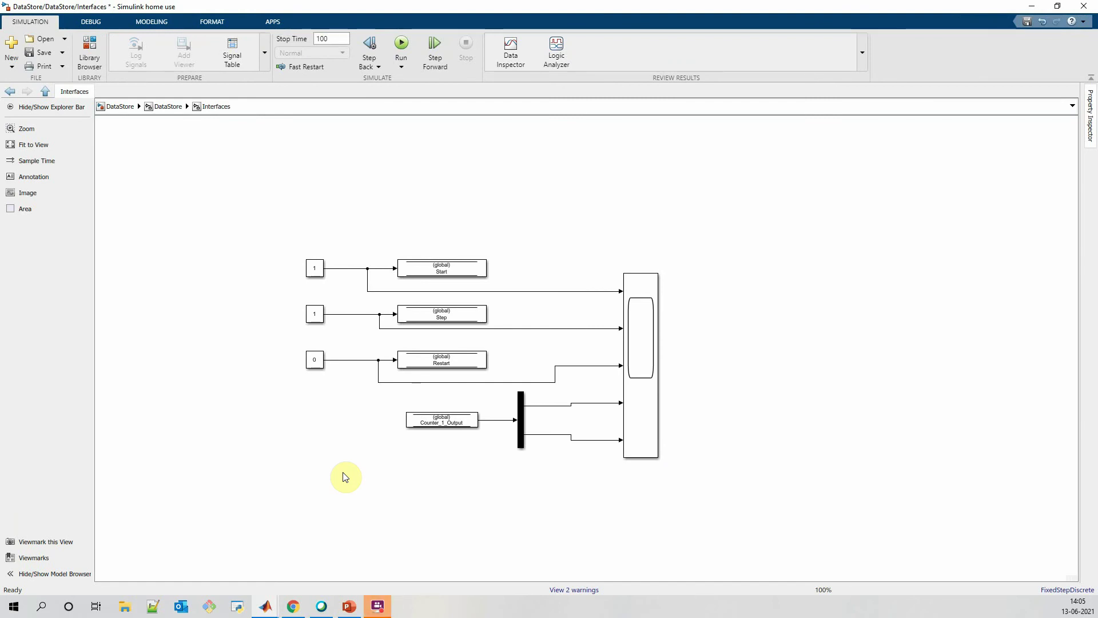
Step: Set Counter_1_Output.Dimensions to [2] and delete the Counter_2_Output lines 21–24 in ParameterDef.m
{"action": "mouse_move", "coordinate": [266, 605]}
{"action": "left_click", "coordinate": [374, 547]}
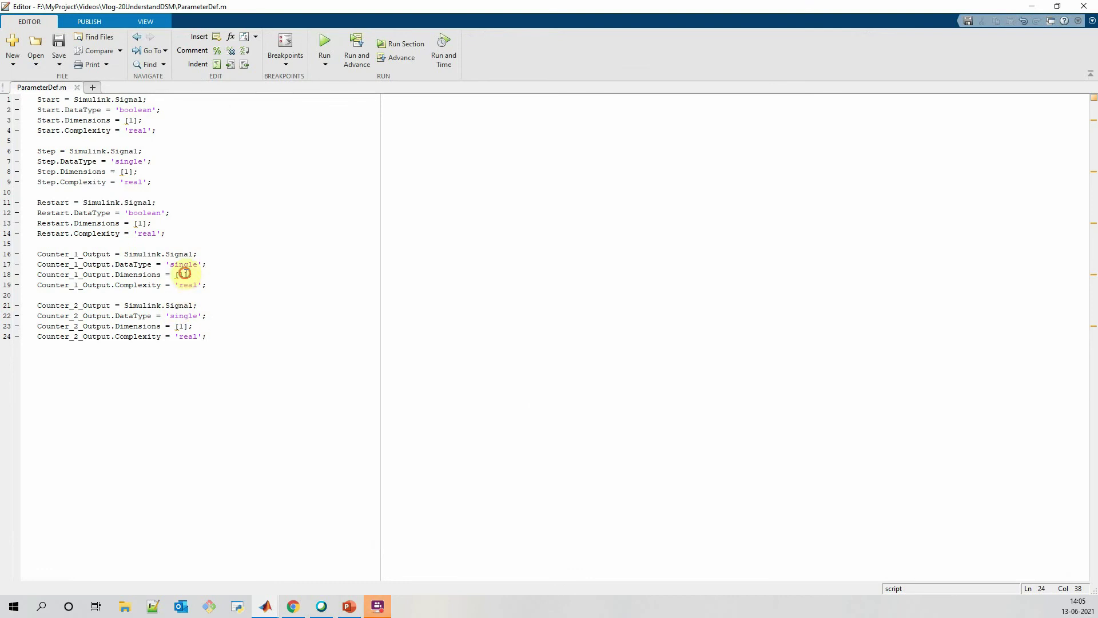
{"action": "type", "text": "2"}
{"action": "left_click_drag", "start_coordinate": [212, 340], "coordinate": [25, 297]}
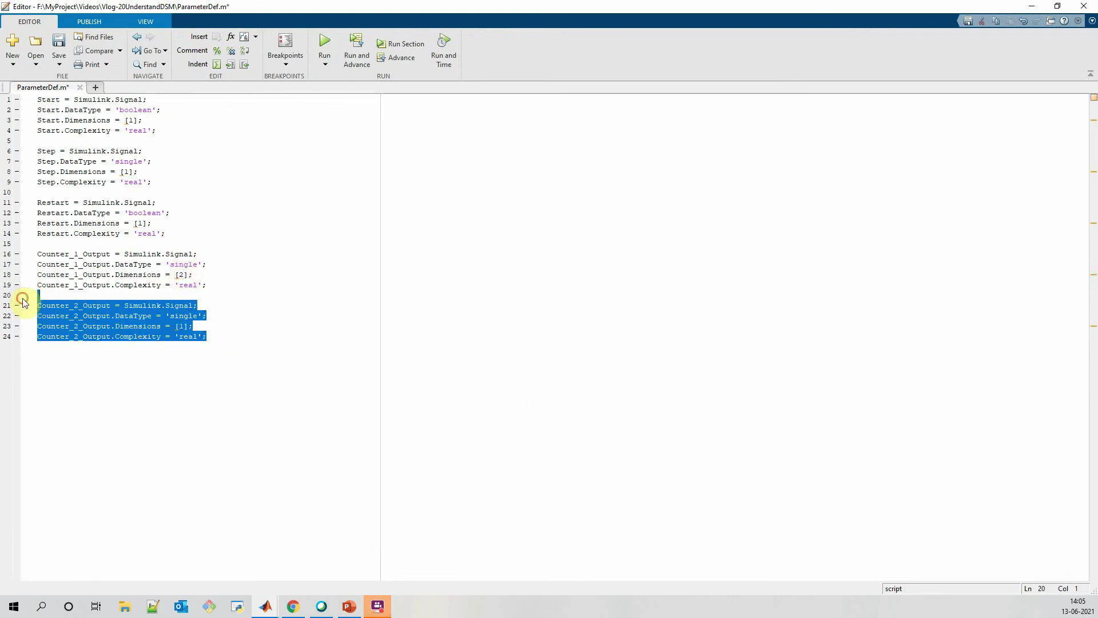
{"action": "key", "text": "Delete"}
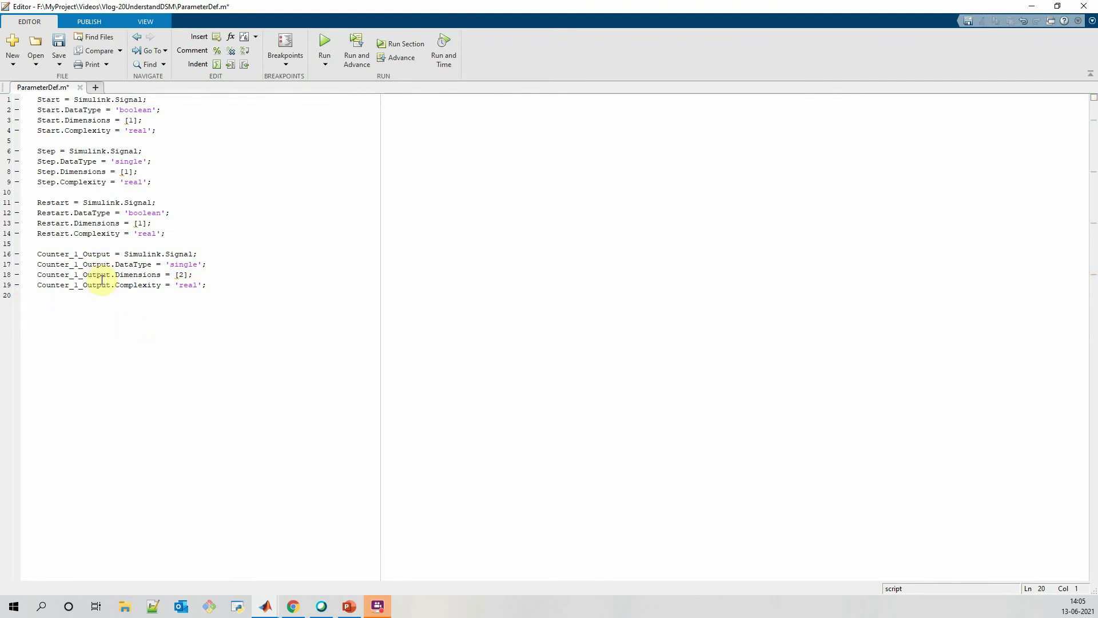
{"action": "key", "text": "alt+Tab"}
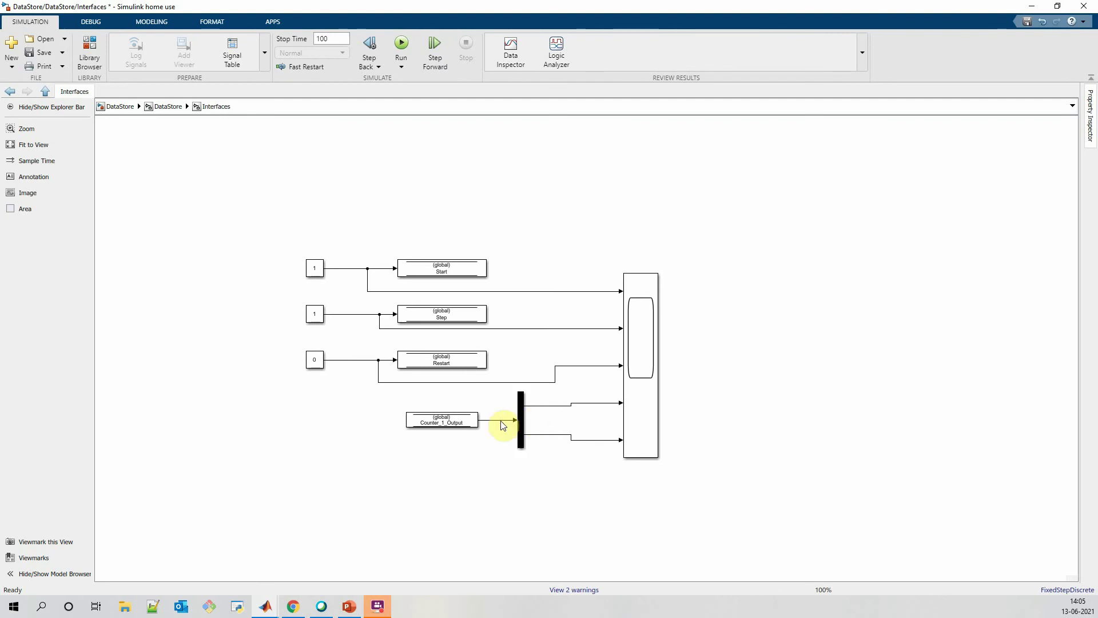
Step: Inspect the Counter_1_Output read and write blocks inside the Logic subsystem, then return to the DataStore level
{"action": "left_click", "coordinate": [448, 424]}
{"action": "left_click", "coordinate": [170, 107]}
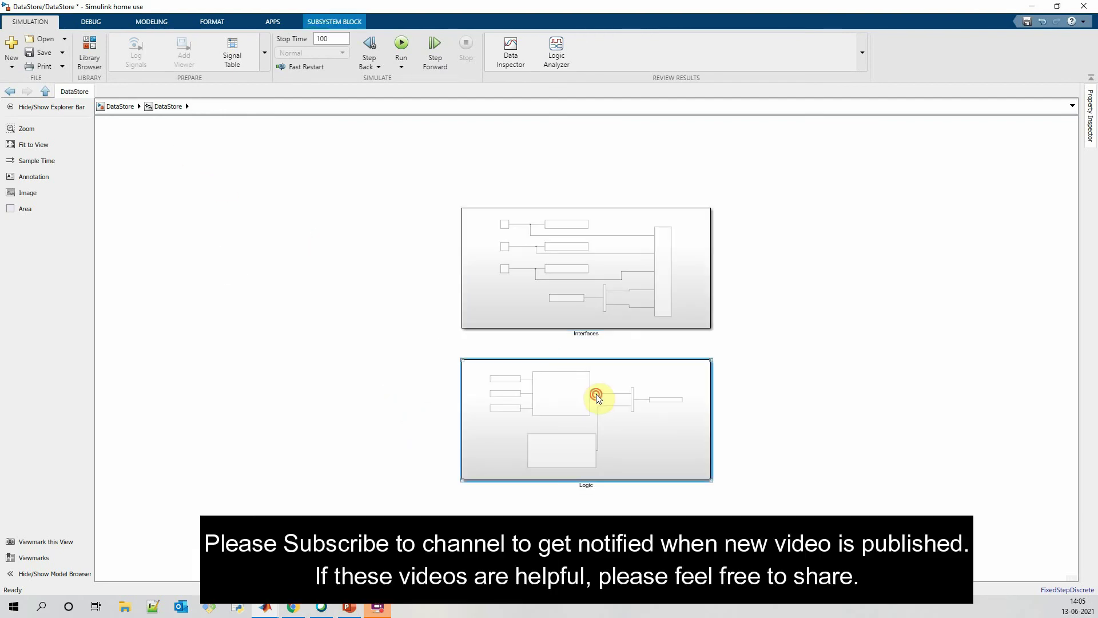
{"action": "double_click", "coordinate": [594, 391]}
{"action": "left_click", "coordinate": [872, 288]}
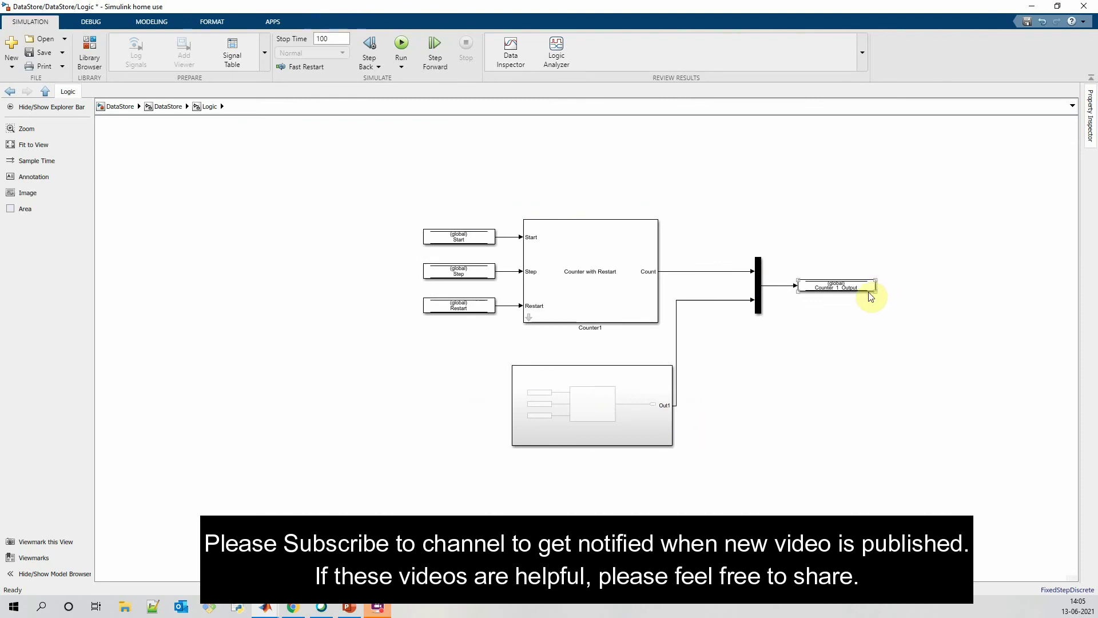
{"action": "left_click", "coordinate": [137, 119]}
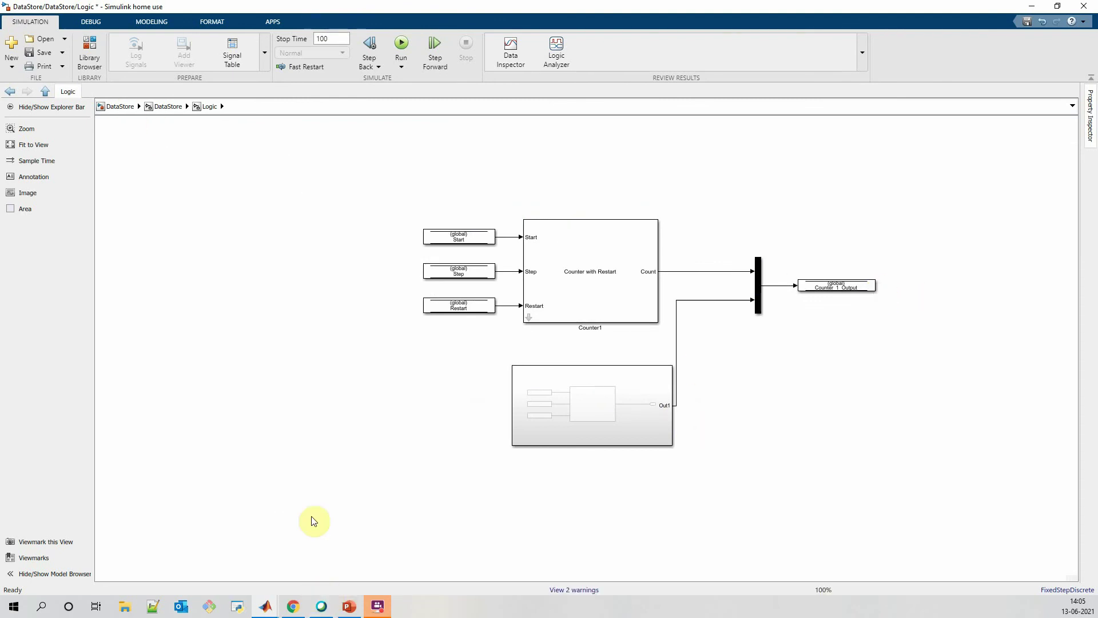
{"action": "key", "text": "Escape"}
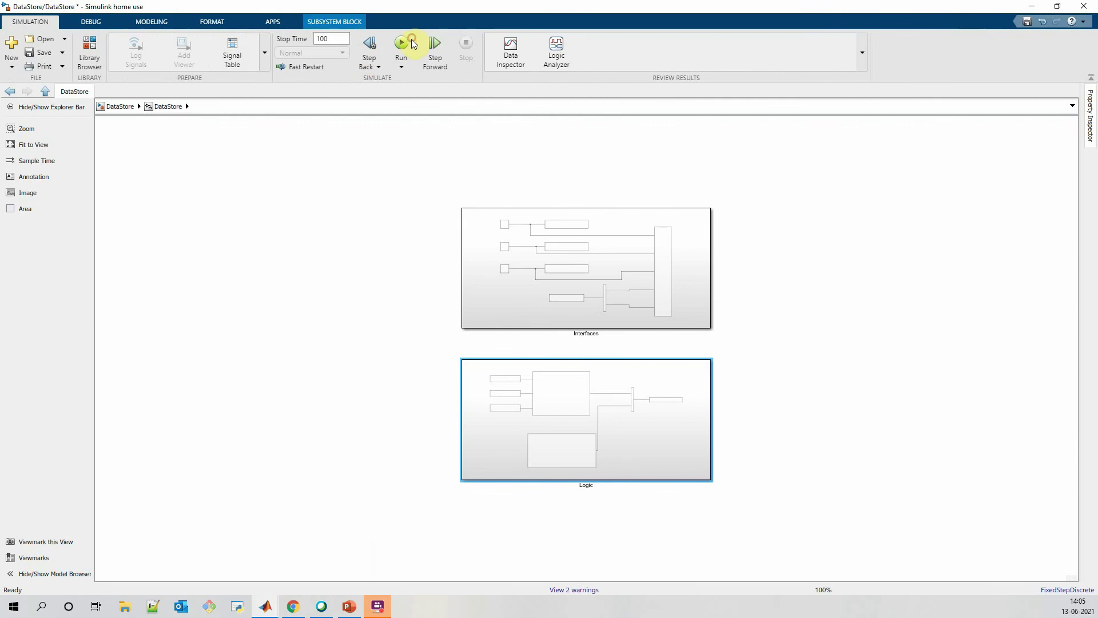
Step: Run the simulation and view the Interfaces Scope, where the two counts level off at 70 and 20
{"action": "left_click", "coordinate": [413, 43]}
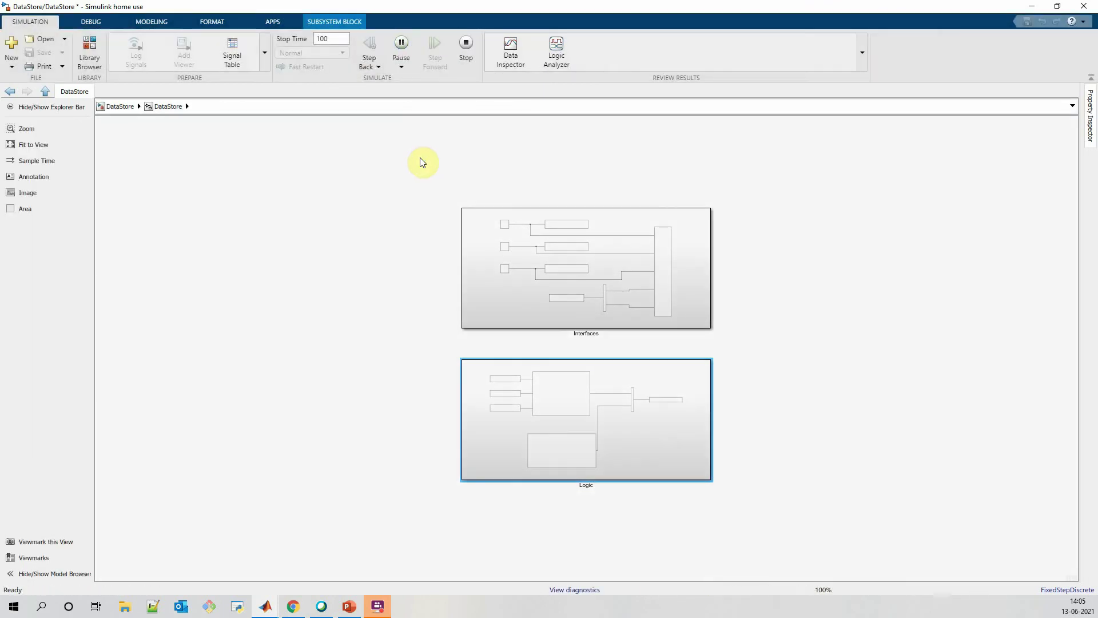
{"action": "double_click", "coordinate": [613, 268]}
{"action": "left_click", "coordinate": [646, 306]}
{"action": "double_click", "coordinate": [646, 307]}
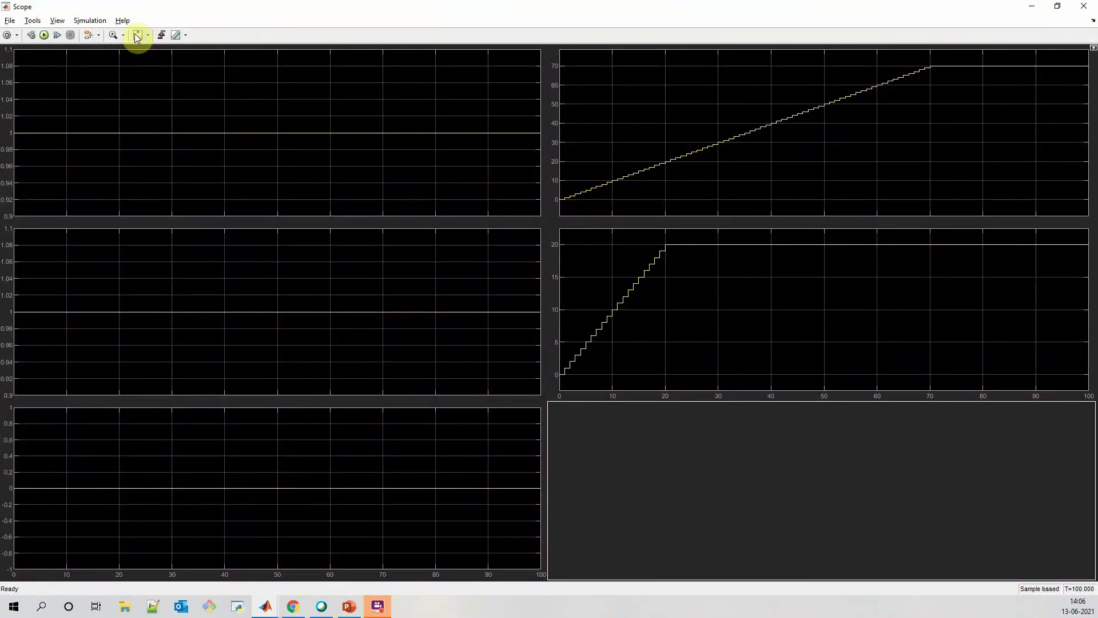
Step: Close the Scope and enable Signal Dimensions, showing the Counter_1_Output read signal as 2-wide
{"action": "left_click", "coordinate": [1084, 5]}
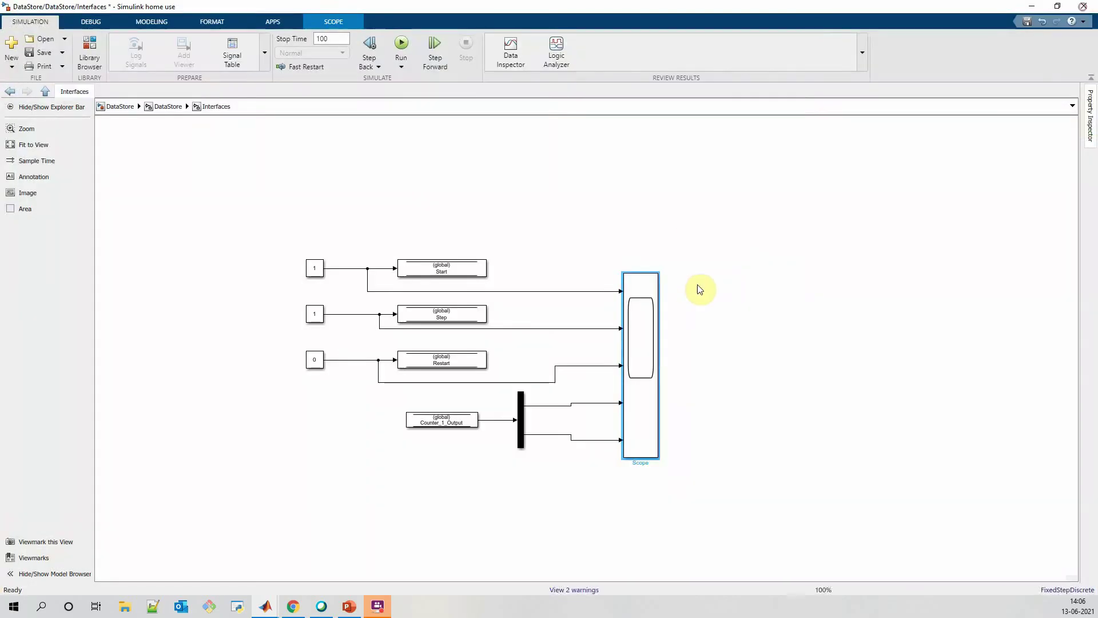
{"action": "right_click", "coordinate": [689, 217]}
{"action": "mouse_move", "coordinate": [748, 454]}
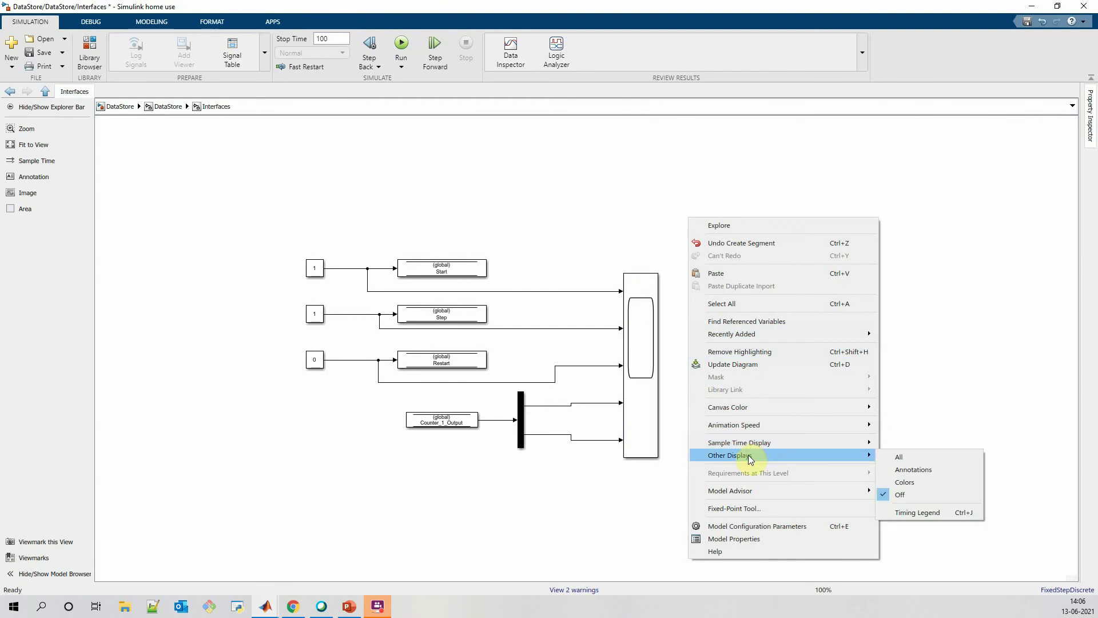
{"action": "mouse_move", "coordinate": [920, 472]}
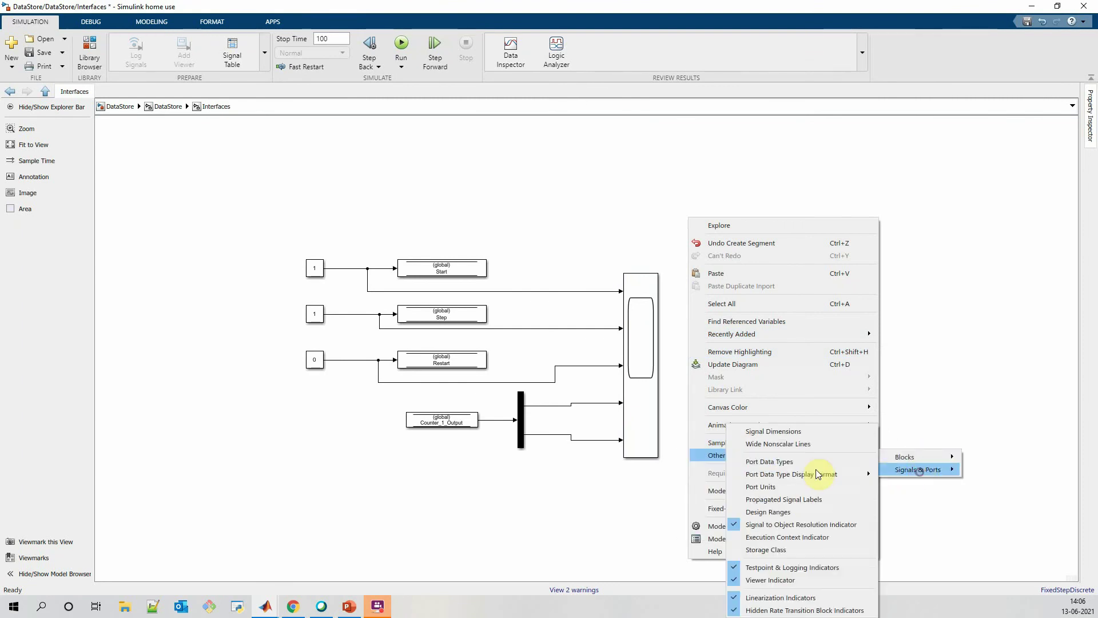
{"action": "left_click", "coordinate": [774, 432]}
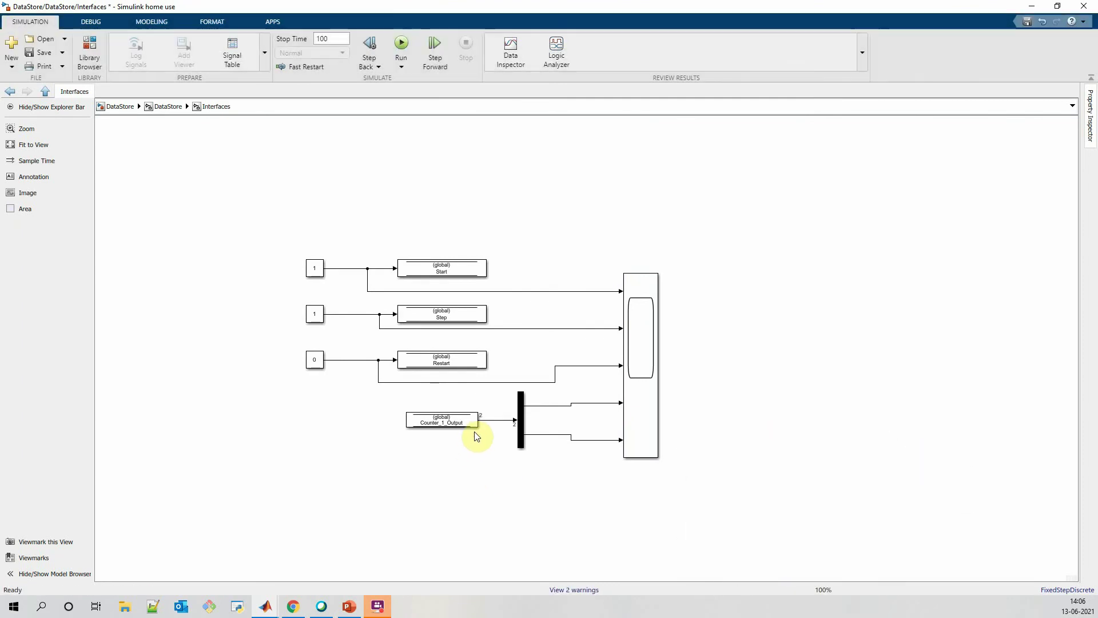
{"action": "left_click", "coordinate": [434, 421]}
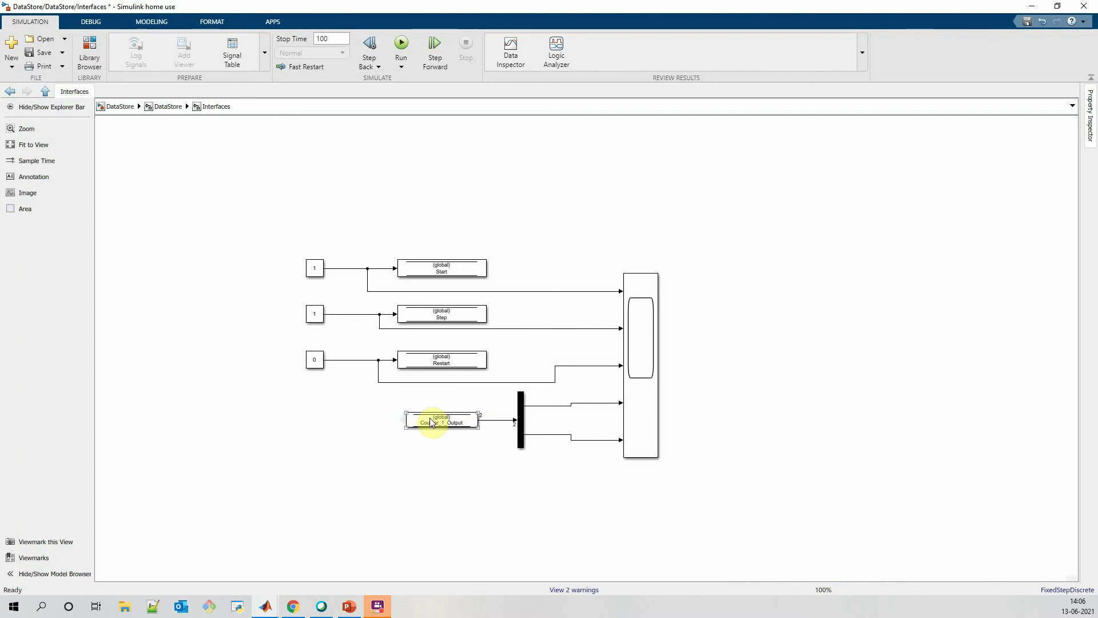
{"action": "left_click", "coordinate": [113, 250]}
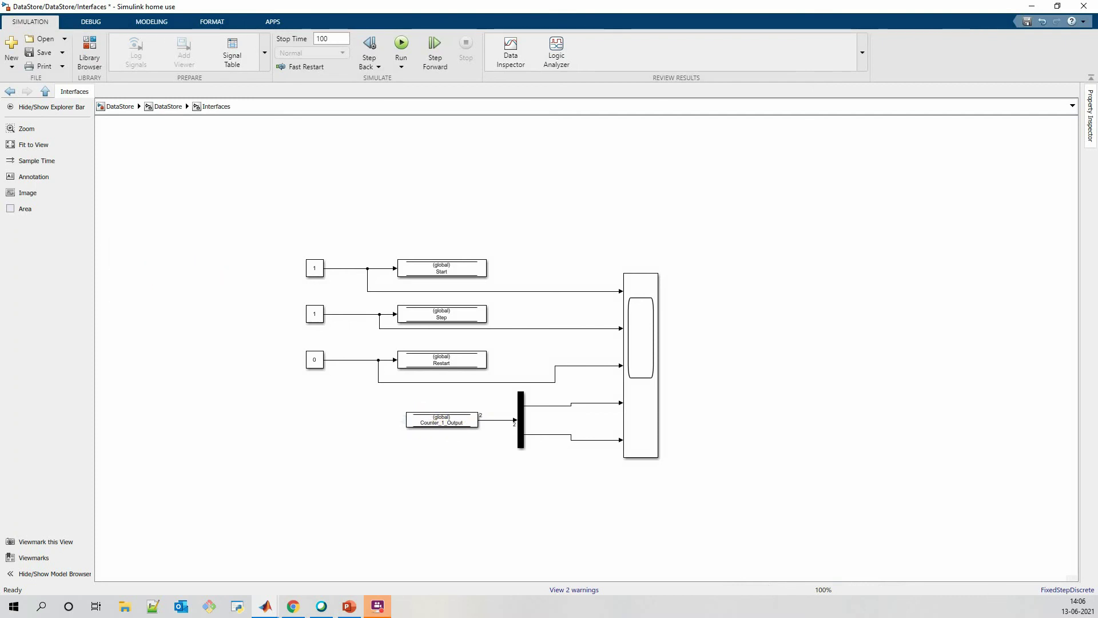